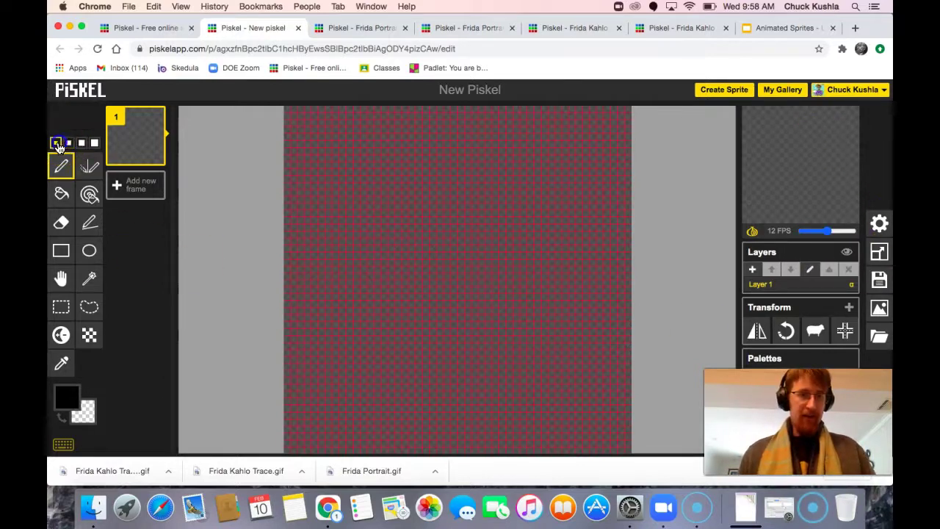
# Step: Draw a black circle outline with the circle tool in the upper-left area of the canvas
pyautogui.click(88, 253)
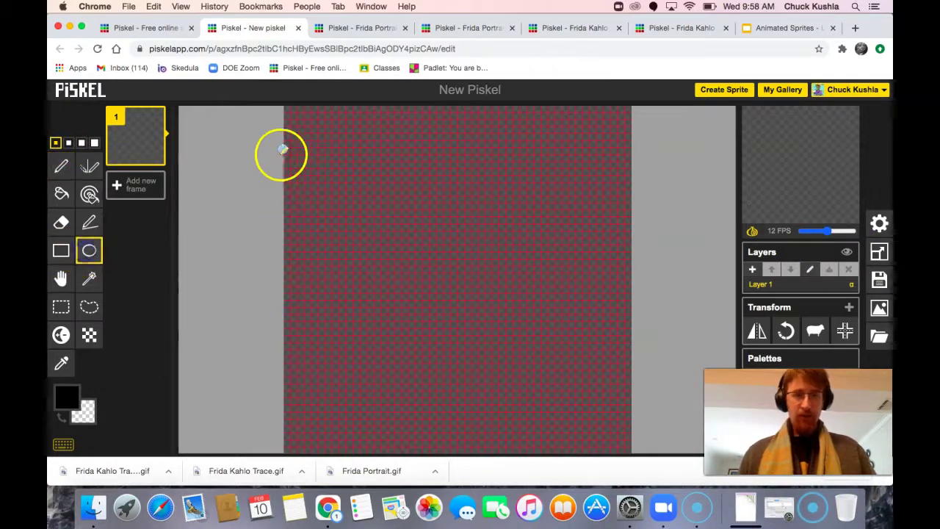
pyautogui.moveTo(335, 151); pyautogui.dragTo(447, 260)
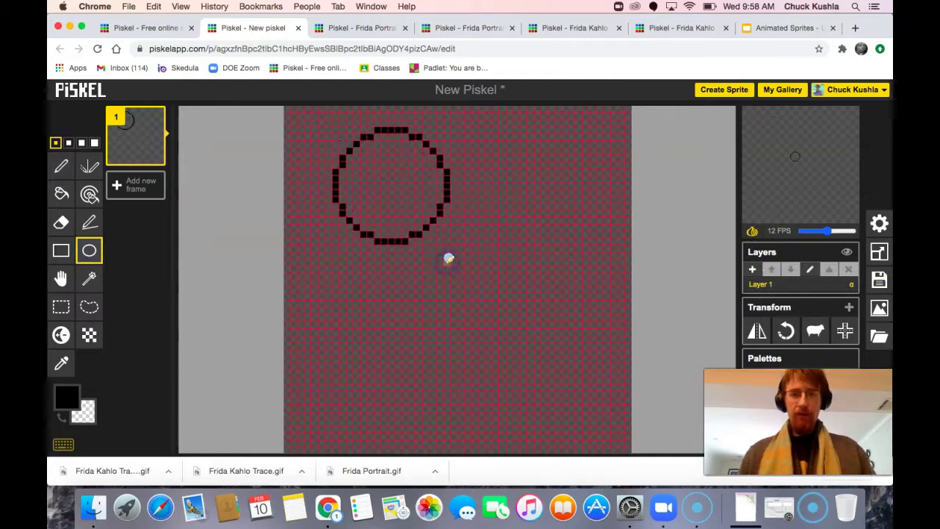
# Step: Resize the canvas to 100 × 100 px with the anchor at the centre
pyautogui.click(881, 252)
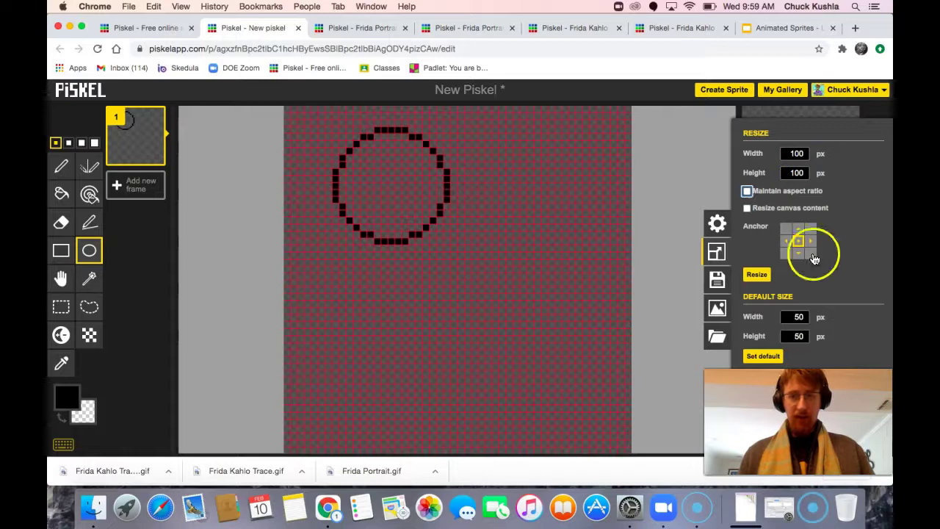
pyautogui.click(757, 276)
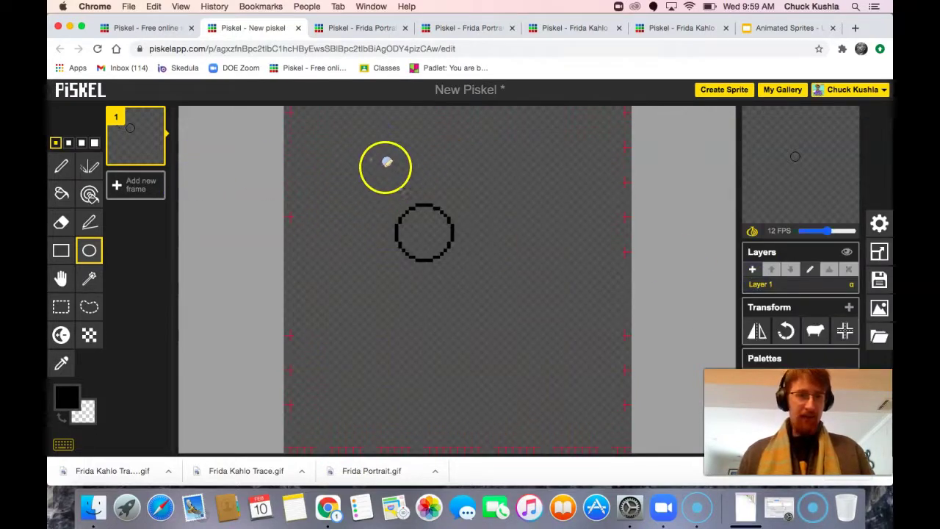
# Step: Draw a larger circle outline beside the small one, and erase both by painting all pixels of their colour transparent
pyautogui.moveTo(463, 152); pyautogui.dragTo(590, 300)
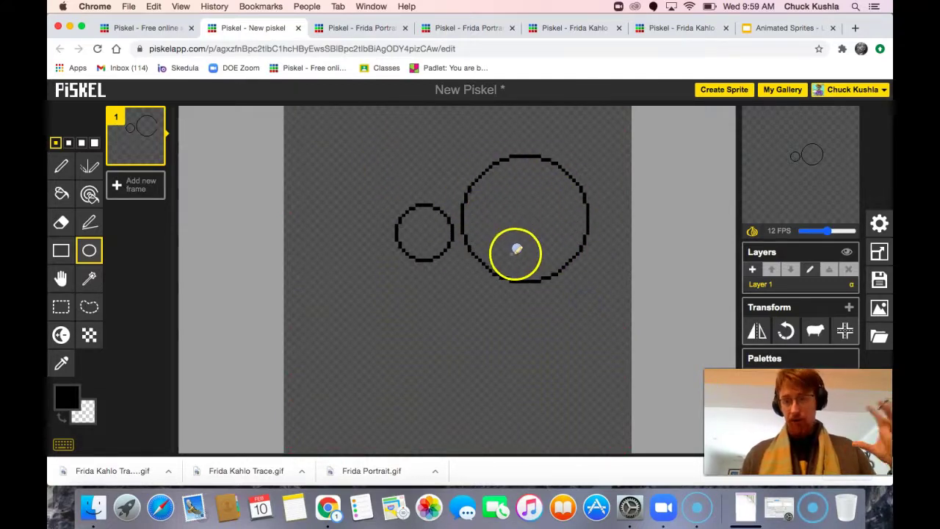
pyautogui.click(61, 165)
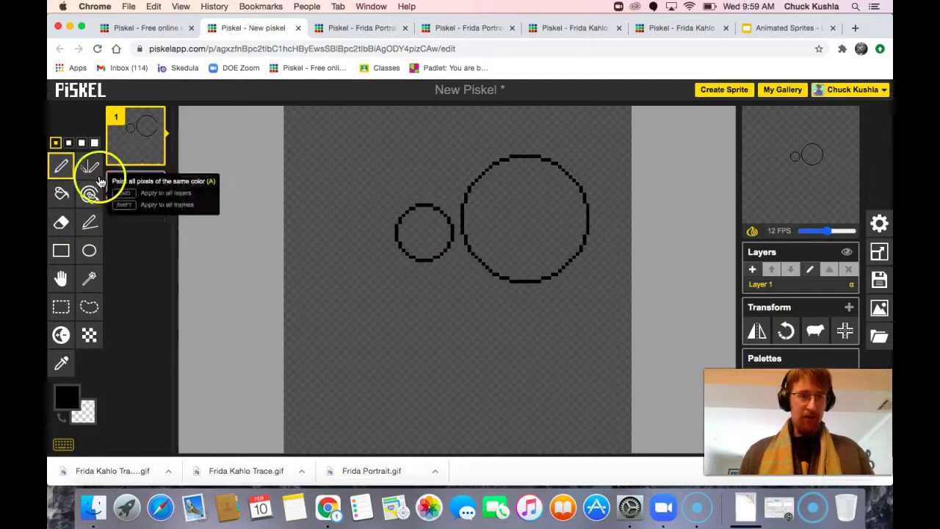
pyautogui.click(87, 196)
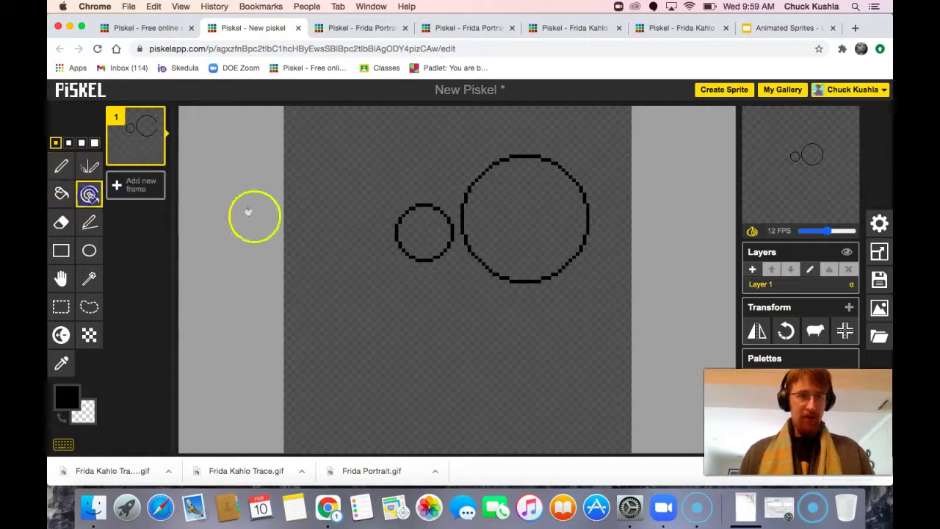
pyautogui.rightClick(413, 204)
pyautogui.click(62, 167)
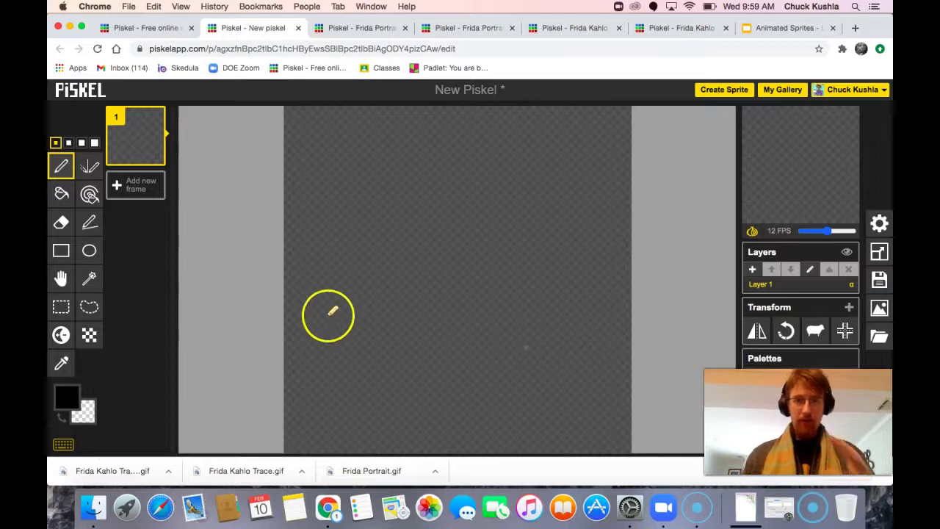
# Step: Draw a symmetrical black outline of a large head, neck, shoulders and upper body with the mirror pen
pyautogui.click(93, 172)
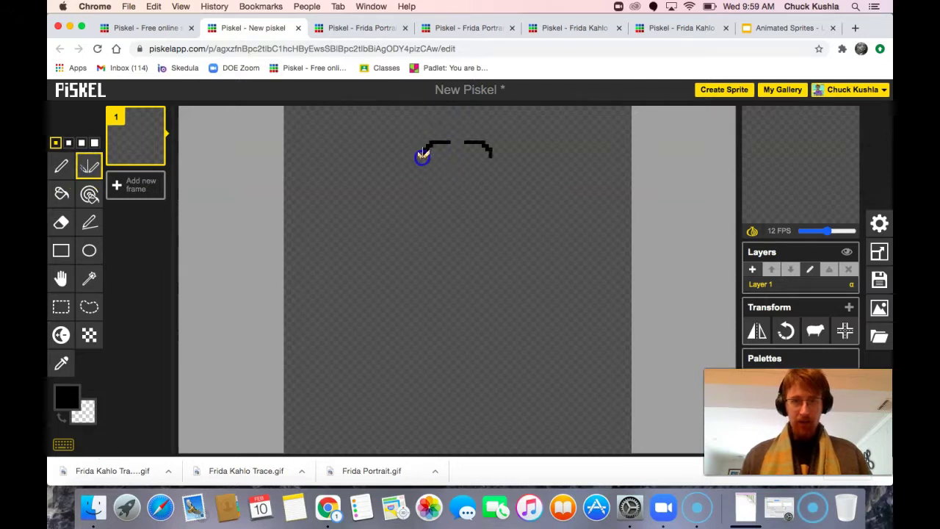
pyautogui.moveTo(413, 192)
pyautogui.mouseDown()
pyautogui.moveTo(420, 247)
pyautogui.moveTo(457, 270)
pyautogui.mouseUp()
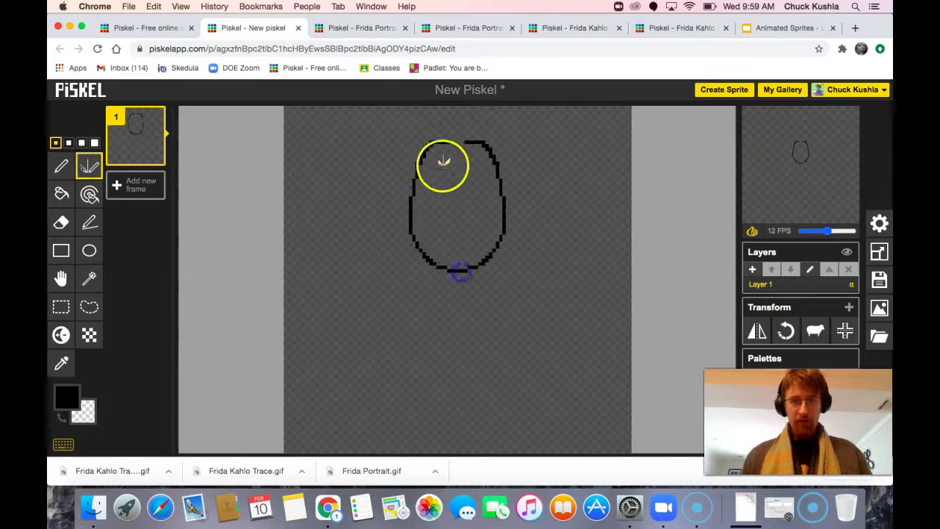
pyautogui.moveTo(447, 137); pyautogui.dragTo(466, 141)
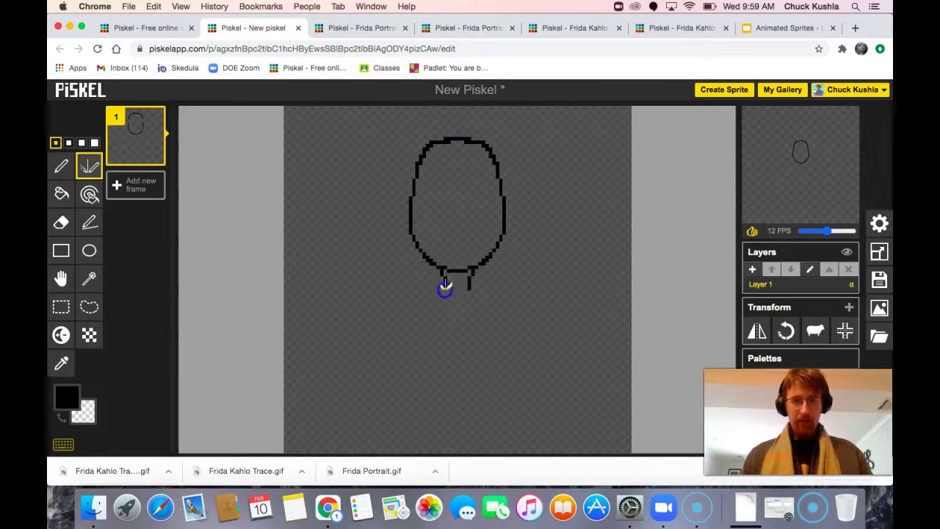
pyautogui.click(386, 299)
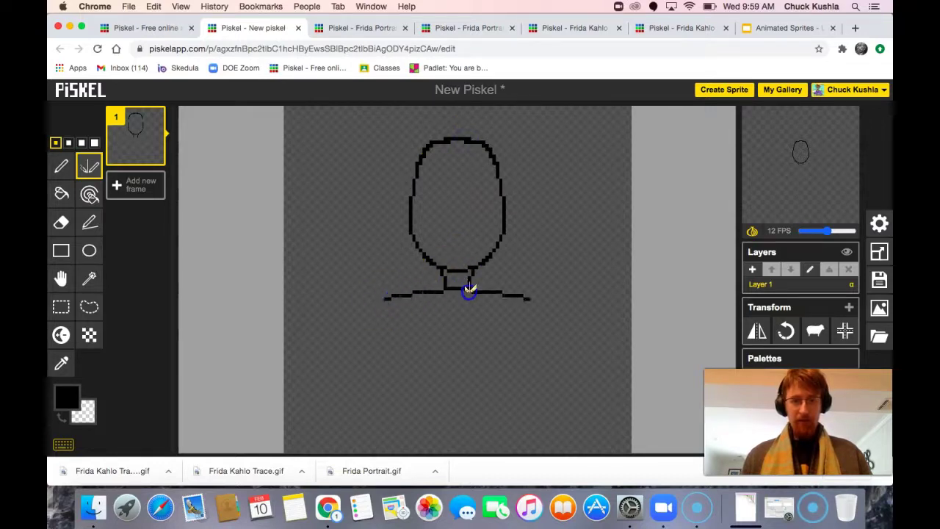
pyautogui.moveTo(453, 285); pyautogui.dragTo(450, 290)
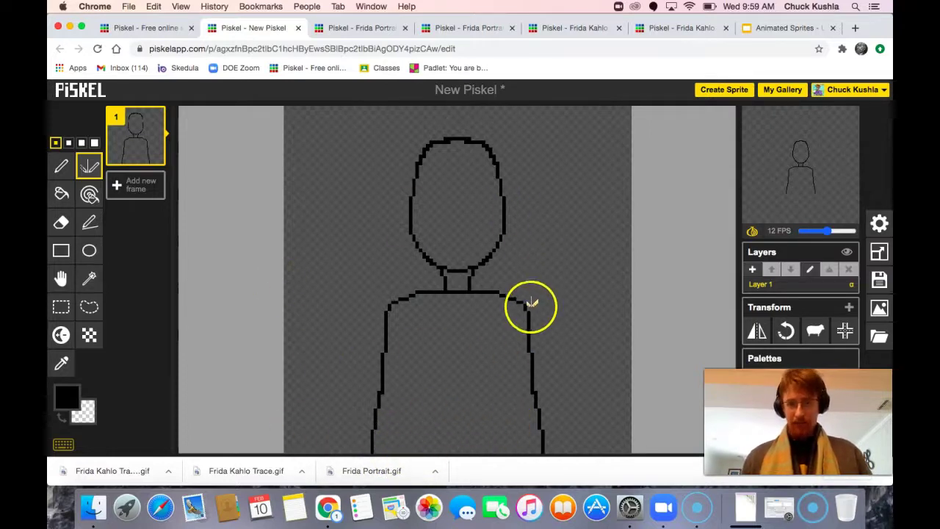
# Step: Undo the mirrored body, shoulder, neck and head strokes of the large figure
pyautogui.hotkey('ctrl', 'z')
pyautogui.hotkey('ctrl', 'z')
pyautogui.hotkey('ctrl', 'z')
pyautogui.hotkey('ctrl', 'z')
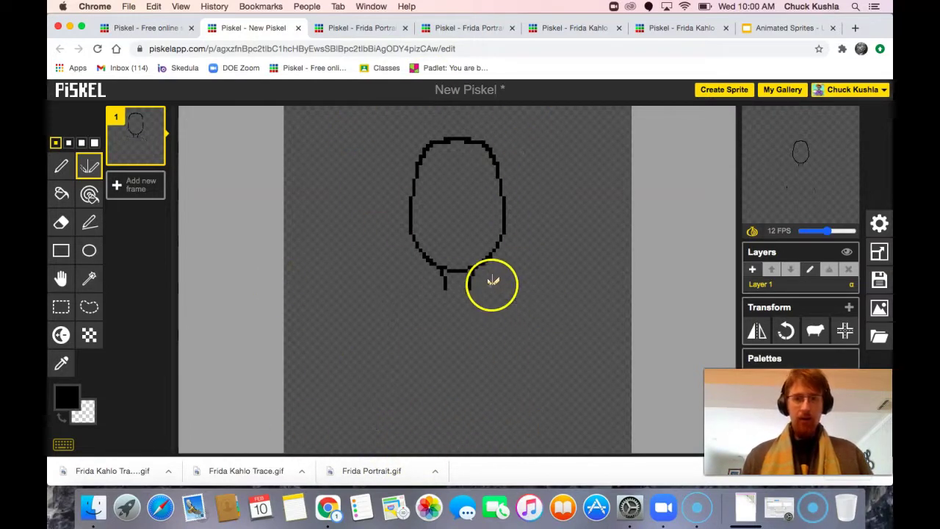
pyautogui.hotkey('ctrl', 'z')
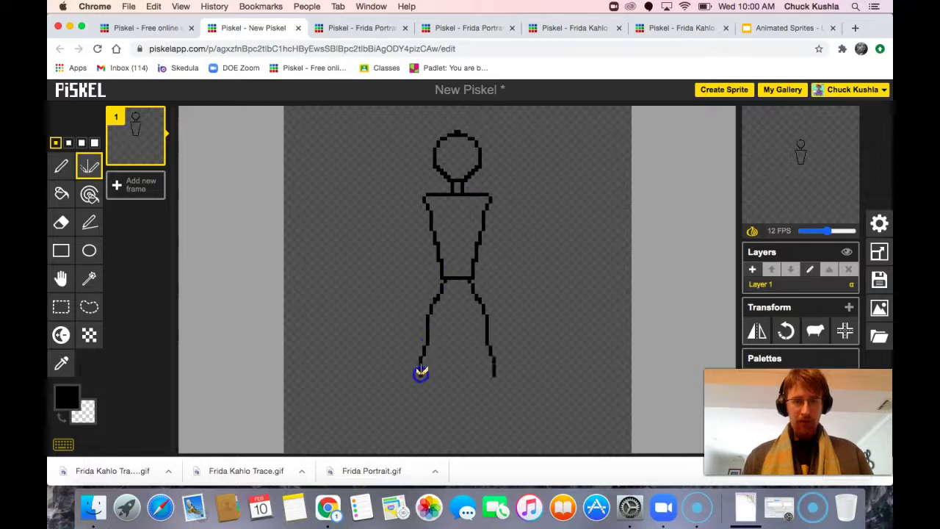
# Step: Draw mirrored legs and arms on the small figure, and undo the limbs back to the head and torso
pyautogui.moveTo(417, 422); pyautogui.dragTo(417, 426)
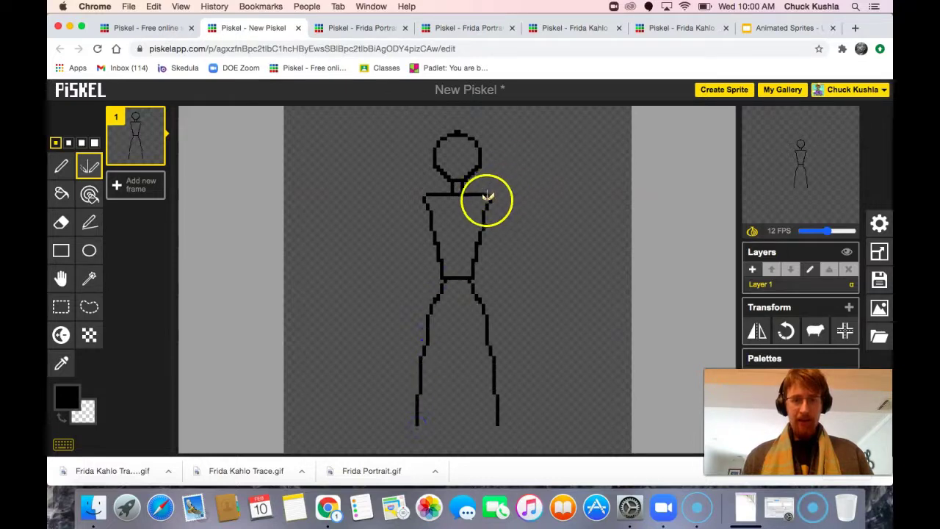
pyautogui.moveTo(489, 198)
pyautogui.mouseDown()
pyautogui.moveTo(511, 321)
pyautogui.moveTo(480, 305)
pyautogui.moveTo(480, 333)
pyautogui.moveTo(456, 361)
pyautogui.moveTo(479, 326)
pyautogui.moveTo(411, 301)
pyautogui.moveTo(508, 299)
pyautogui.moveTo(475, 294)
pyautogui.moveTo(440, 239)
pyautogui.moveTo(476, 226)
pyautogui.moveTo(480, 274)
pyautogui.moveTo(491, 263)
pyautogui.moveTo(476, 281)
pyautogui.mouseUp()
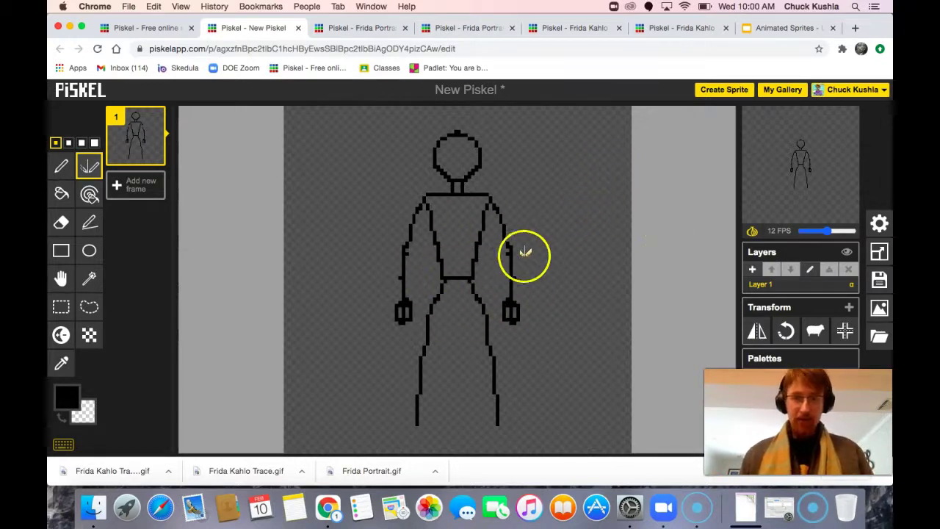
pyautogui.hotkey('ctrl', 'z')
pyautogui.hotkey('ctrl', 'z')
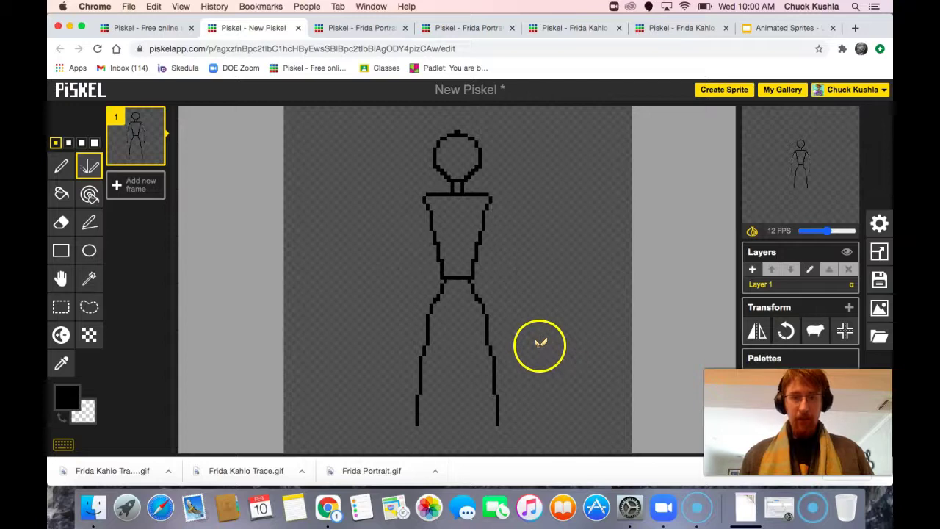
pyautogui.hotkey('ctrl', 'z')
# Step: Draw asymmetrical legs in a striding pose and a bent arm on the small figure with the Pen tool
pyautogui.click(61, 166)
pyautogui.click(476, 281)
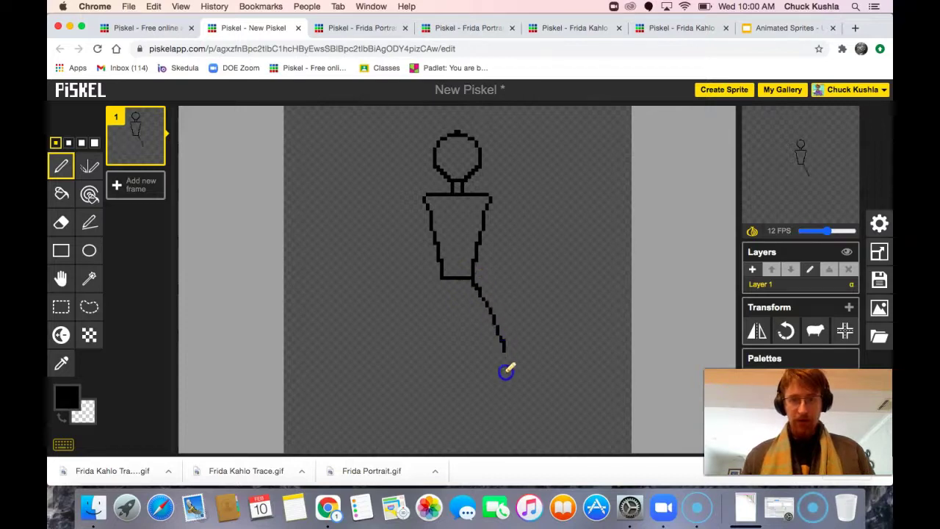
pyautogui.click(445, 277)
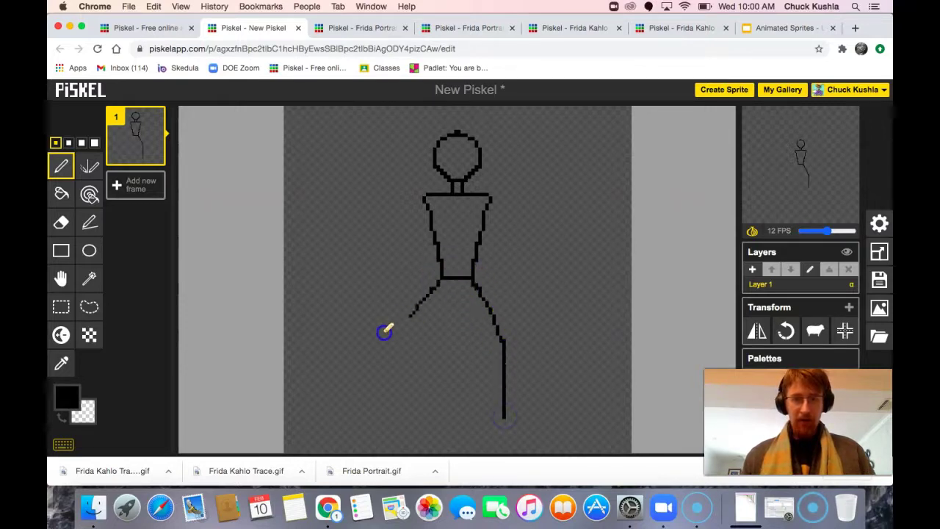
pyautogui.click(498, 207)
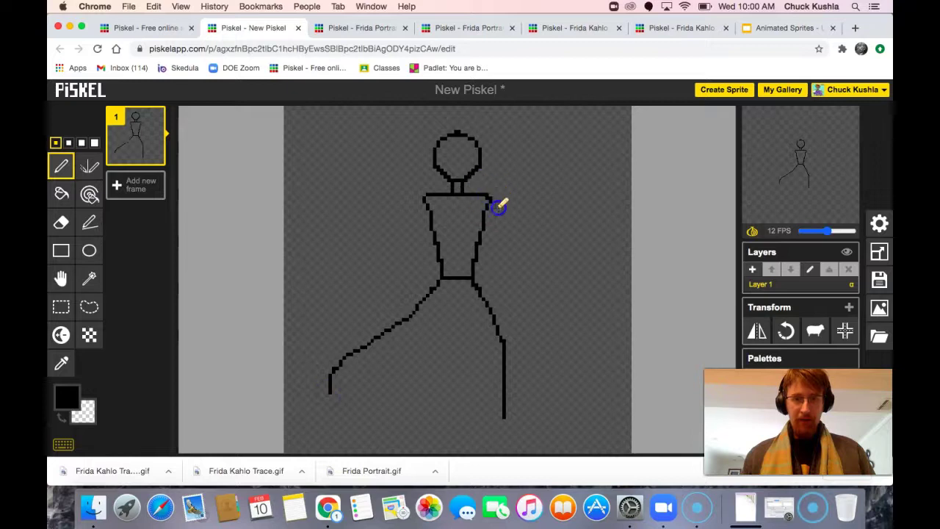
pyautogui.moveTo(521, 238); pyautogui.dragTo(501, 257)
pyautogui.moveTo(429, 199); pyautogui.dragTo(327, 231)
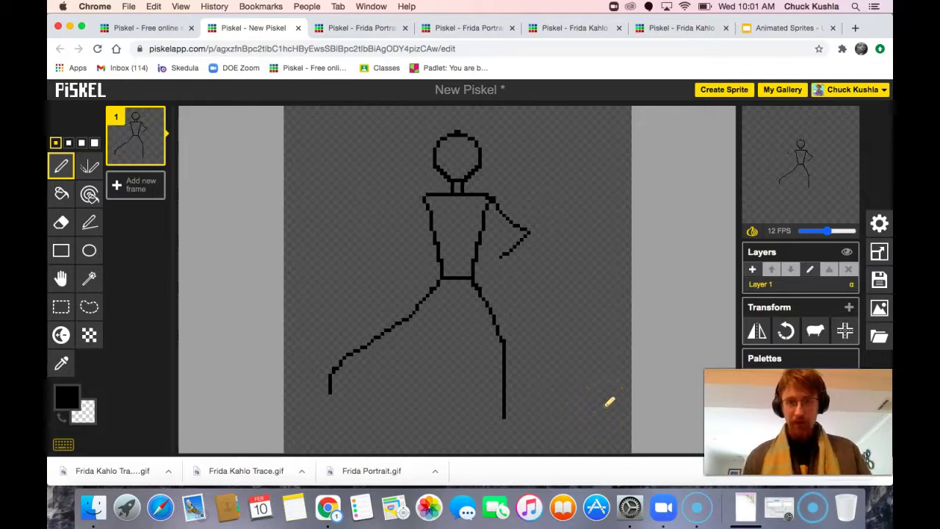
# Step: Undo every stroke of the small figure until the canvas is empty
pyautogui.press('super+z')
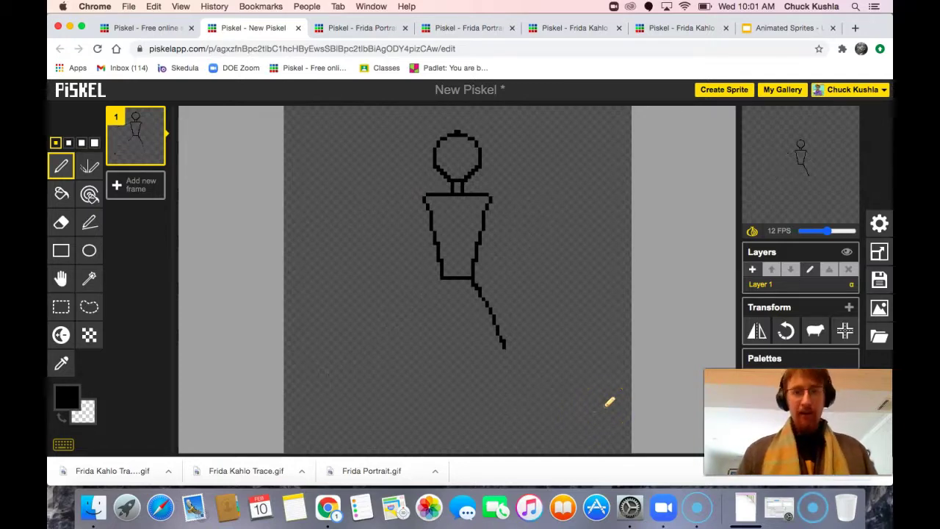
pyautogui.press('super+z')
pyautogui.press('super+z')
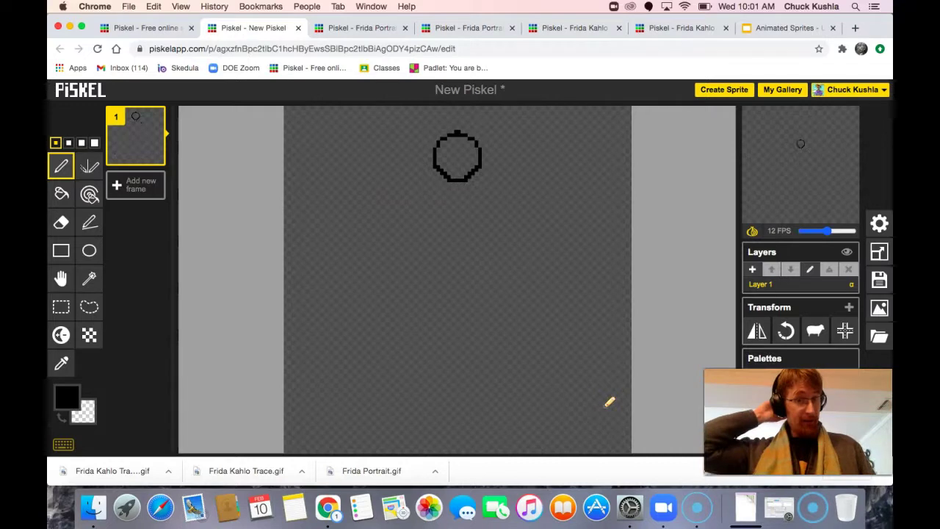
pyautogui.press('super+z')
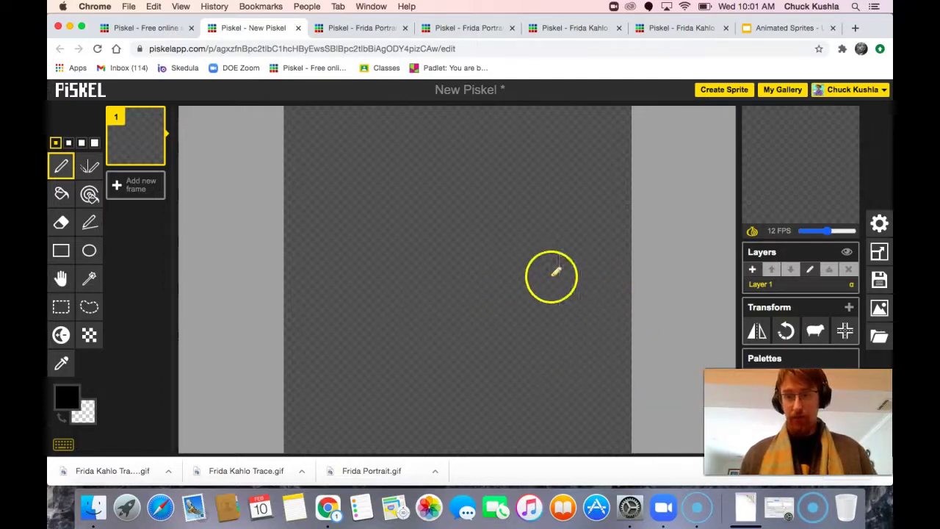
# Step: Start importing a picture and open the Piskel Characters folder on the Desktop
pyautogui.click(882, 339)
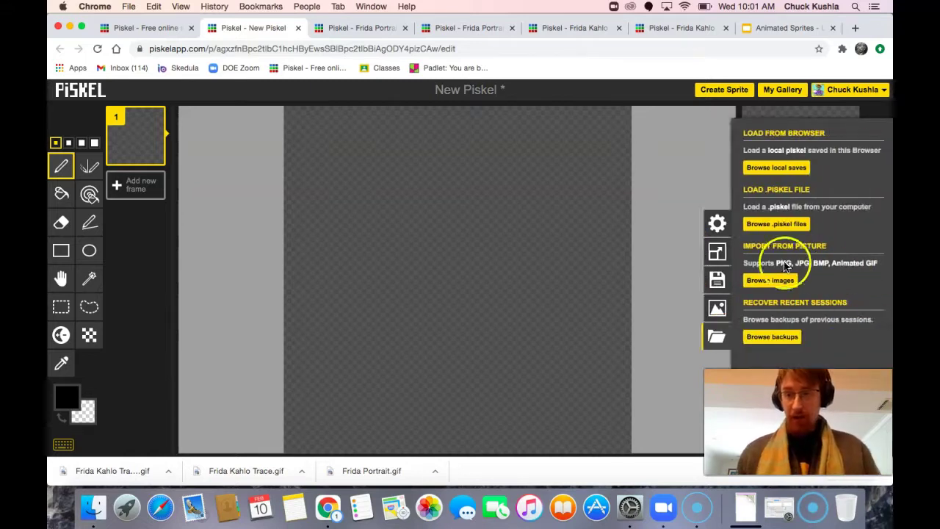
pyautogui.click(771, 281)
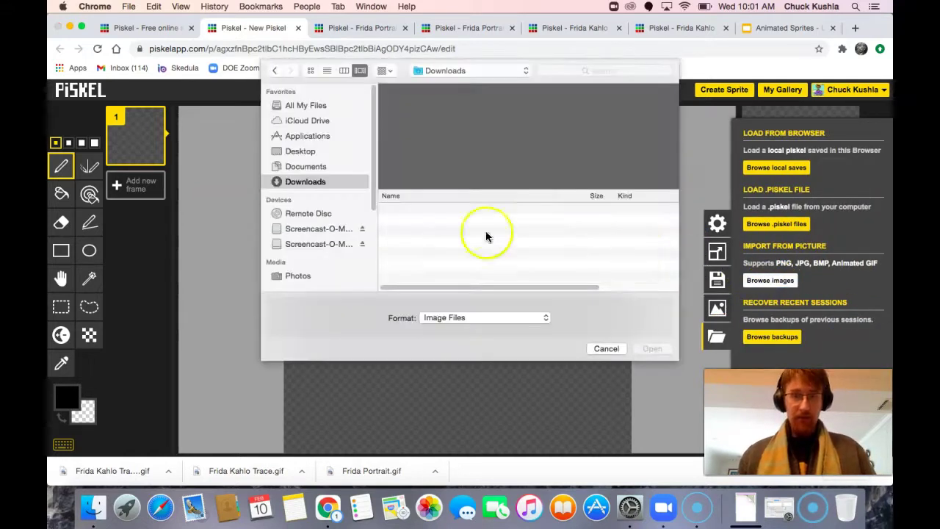
pyautogui.click(308, 181)
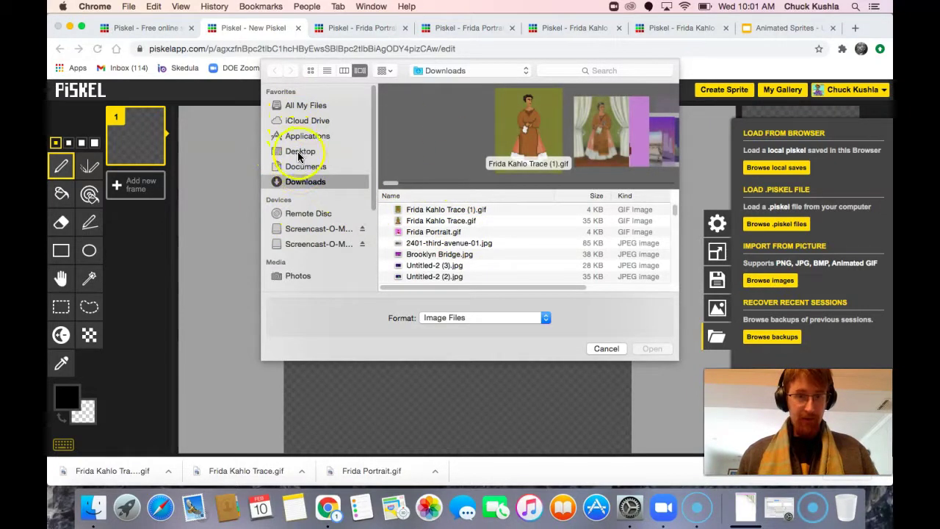
pyautogui.click(299, 152)
pyautogui.click(301, 166)
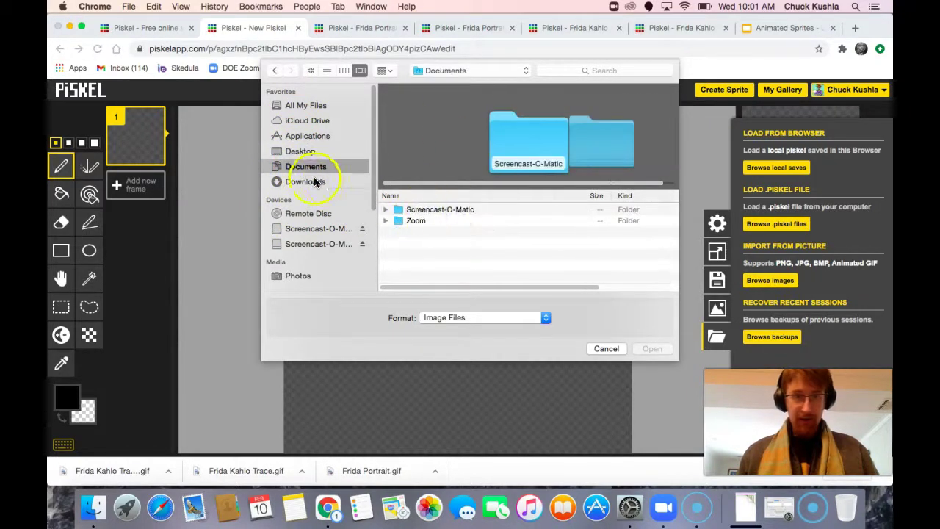
pyautogui.click(315, 181)
pyautogui.click(302, 152)
pyautogui.click(305, 164)
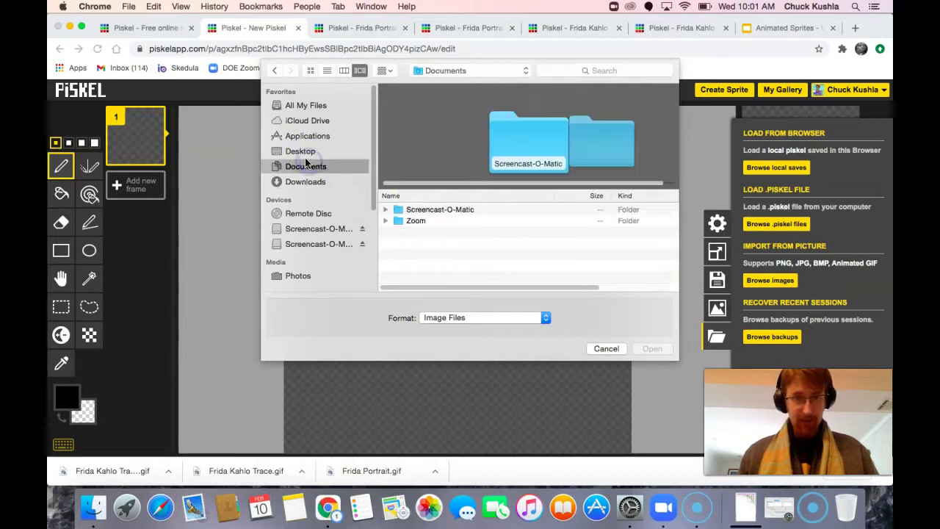
pyautogui.click(312, 152)
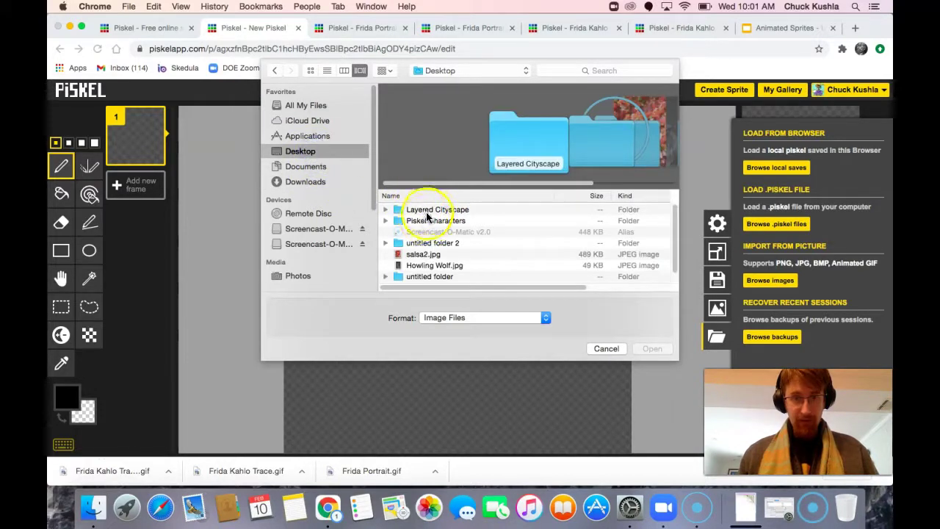
pyautogui.click(424, 222)
pyautogui.doubleClick(424, 222)
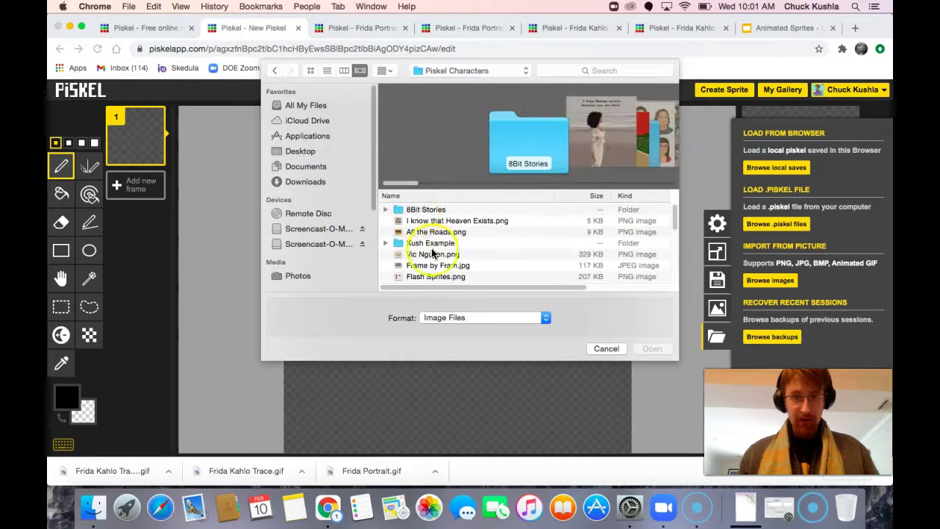
# Step: Import Frida Kahlo.jpg from the Kush Example folder as a single image resized to 79 x 100, replacing the current animation
pyautogui.click(433, 244)
pyautogui.doubleClick(433, 245)
pyautogui.click(415, 234)
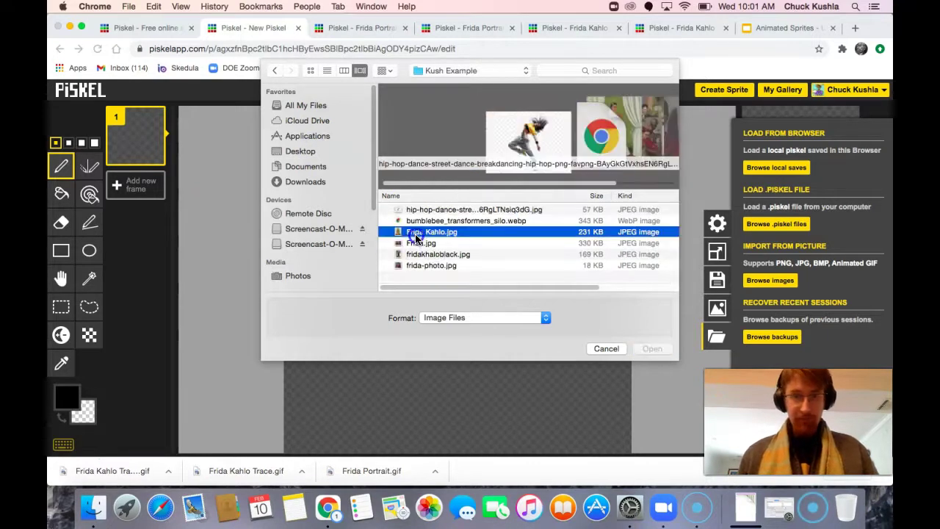
pyautogui.click(653, 349)
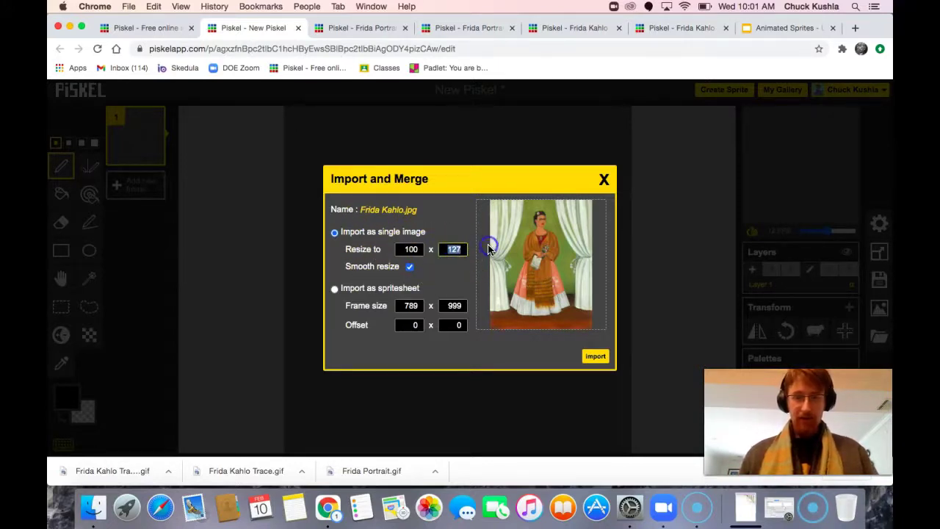
pyautogui.click(594, 358)
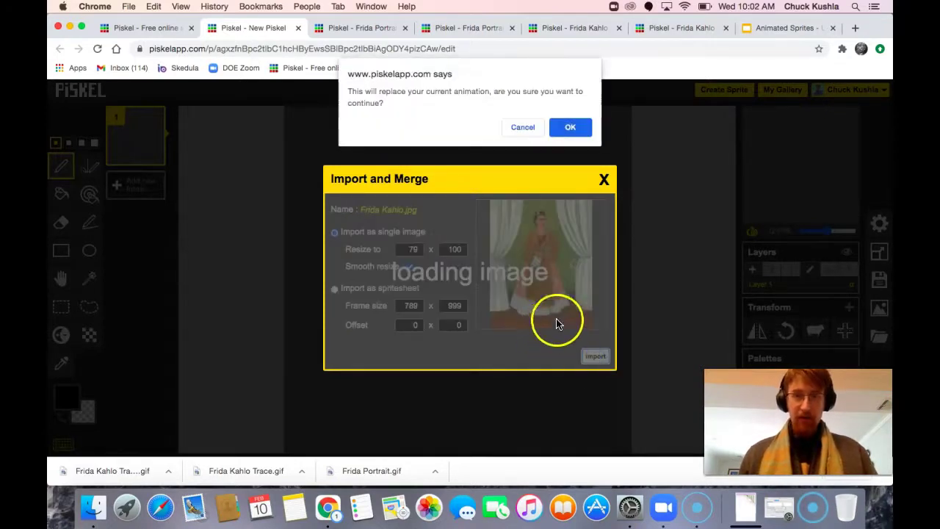
pyautogui.click(571, 129)
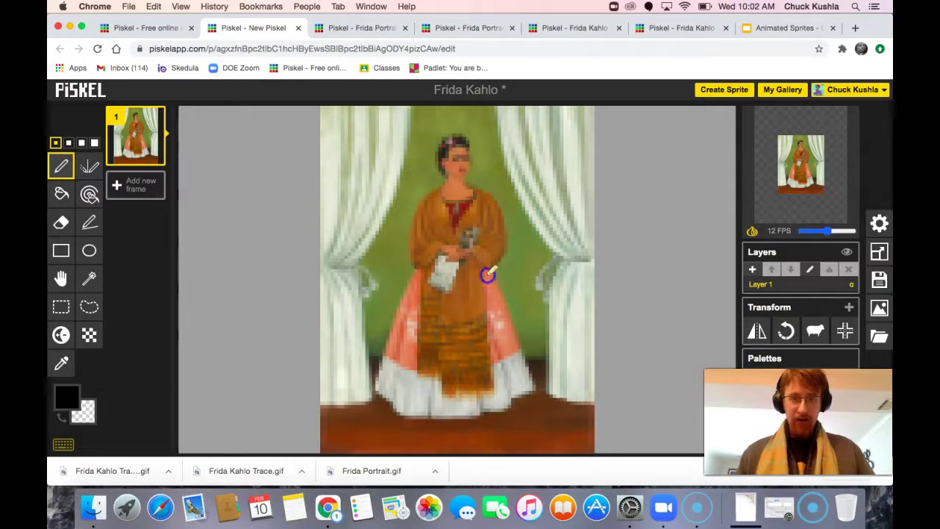
# Step: Add a blank second frame, keep the onion skin of the painting turned on, and set the animation speed to 0 FPS
pyautogui.moveTo(525, 374); pyautogui.dragTo(526, 388)
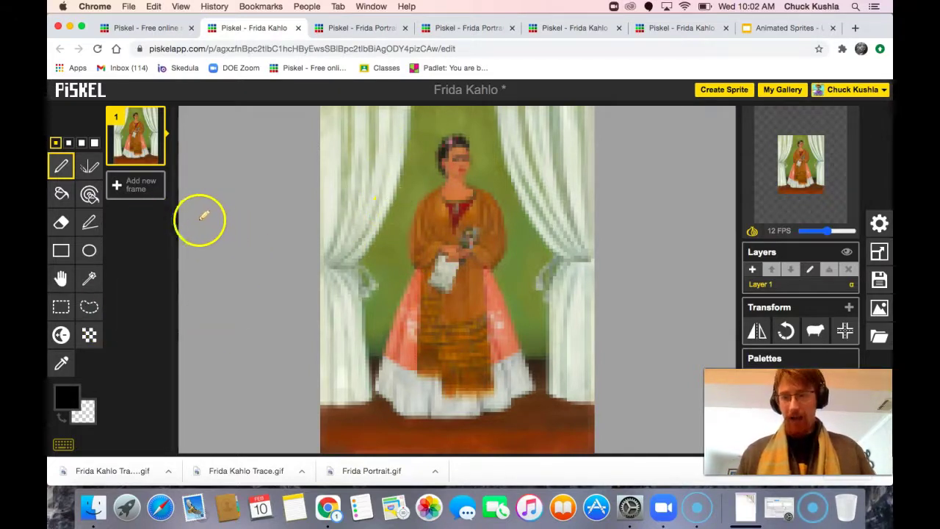
pyautogui.click(136, 190)
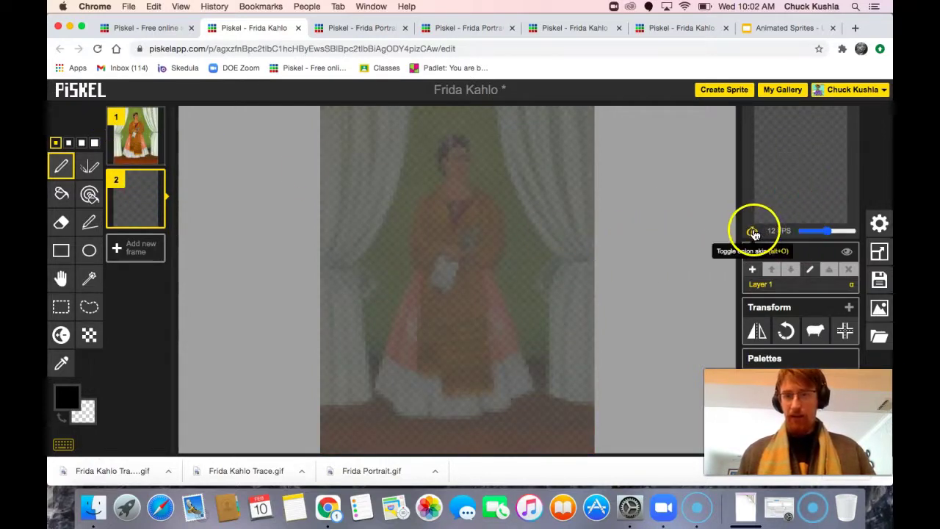
pyautogui.click(751, 232)
pyautogui.click(752, 231)
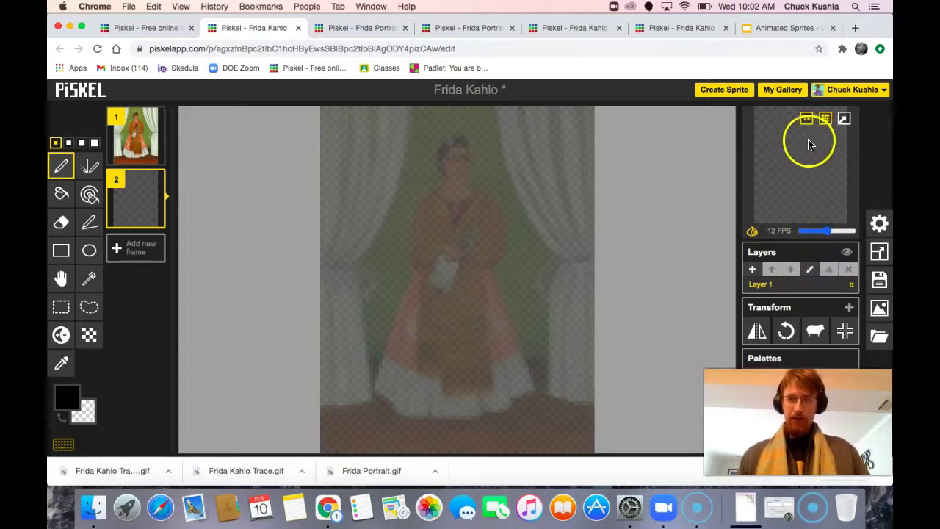
pyautogui.moveTo(830, 233); pyautogui.dragTo(749, 235)
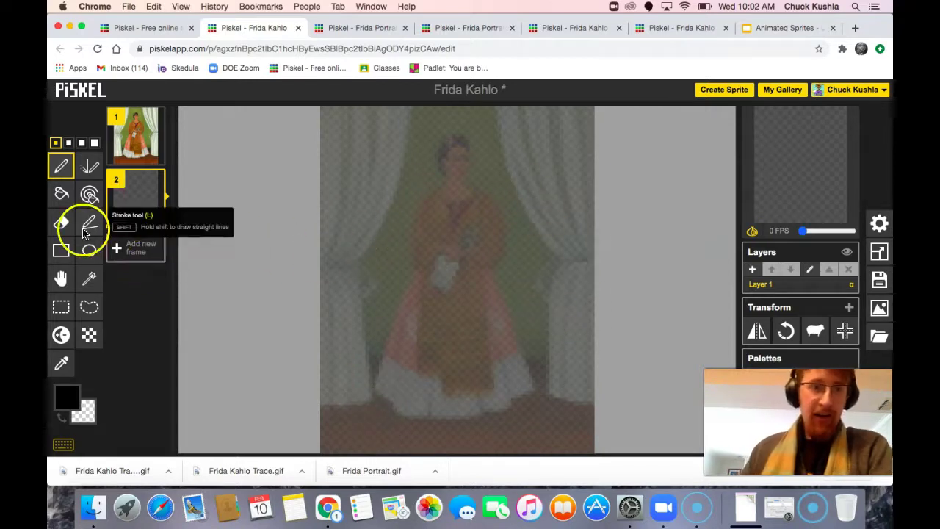
# Step: Trace the figure's head, shawl, skirt and scalloped hem in black on frame 2 with the Vertical Mirror pen, including the V-shaped neckline
pyautogui.click(81, 173)
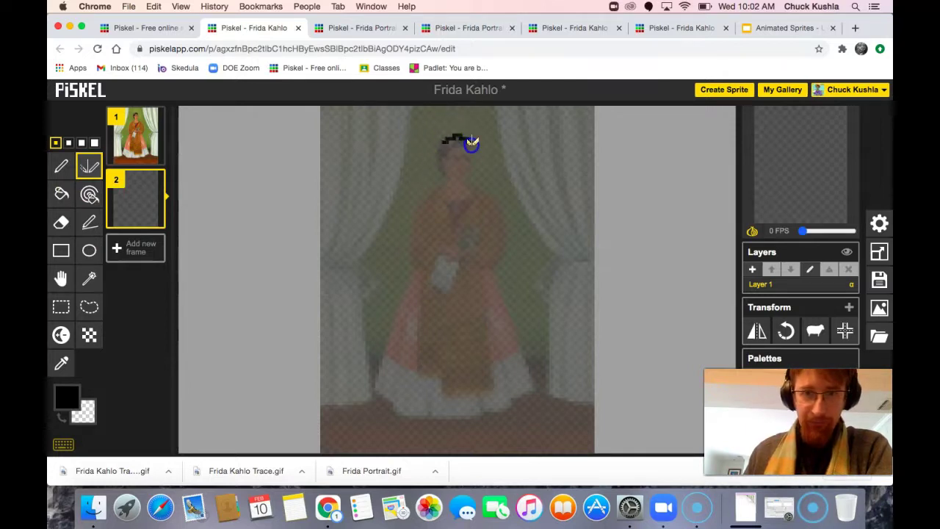
pyautogui.moveTo(455, 180); pyautogui.dragTo(456, 182)
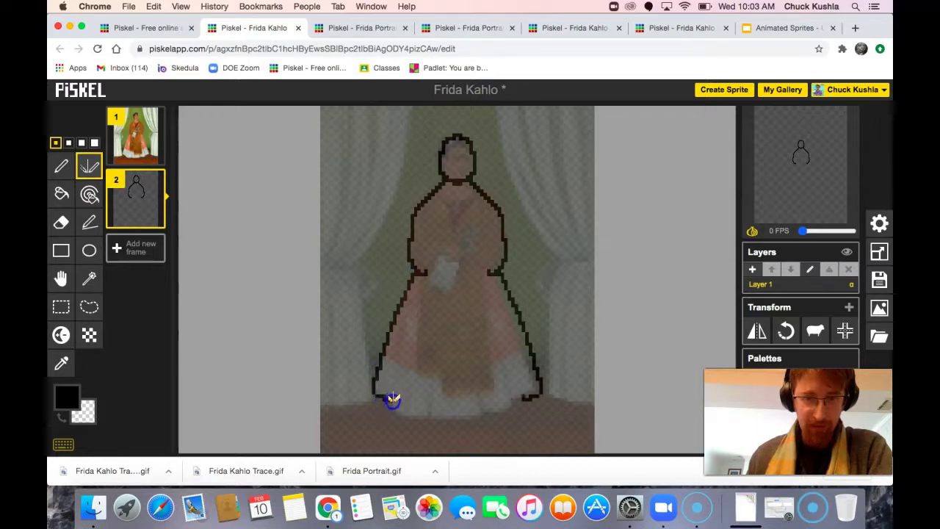
pyautogui.moveTo(400, 411); pyautogui.dragTo(428, 412)
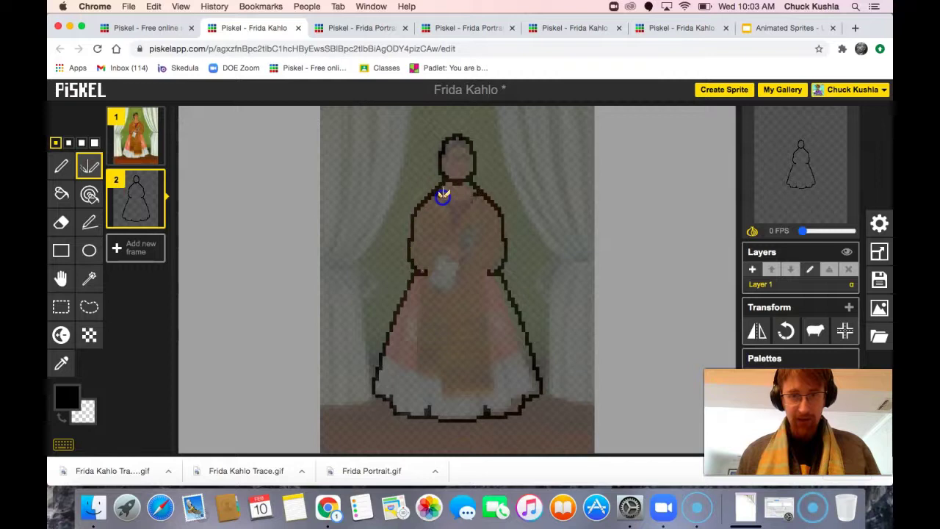
pyautogui.moveTo(429, 202); pyautogui.dragTo(440, 163)
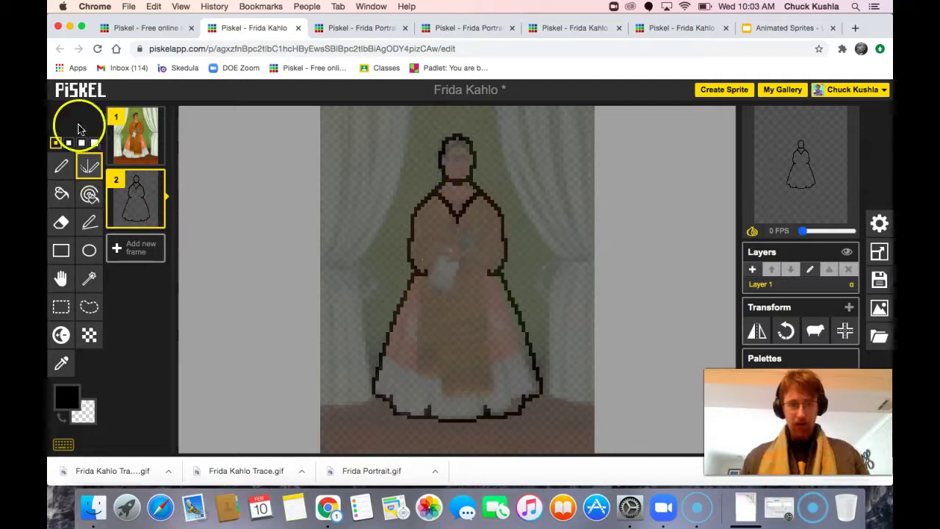
# Step: Check the painting in frame 1, and trace the skirt's inner hem and the hanging shawl's edges on frame 2 with the Pen tool
pyautogui.click(134, 133)
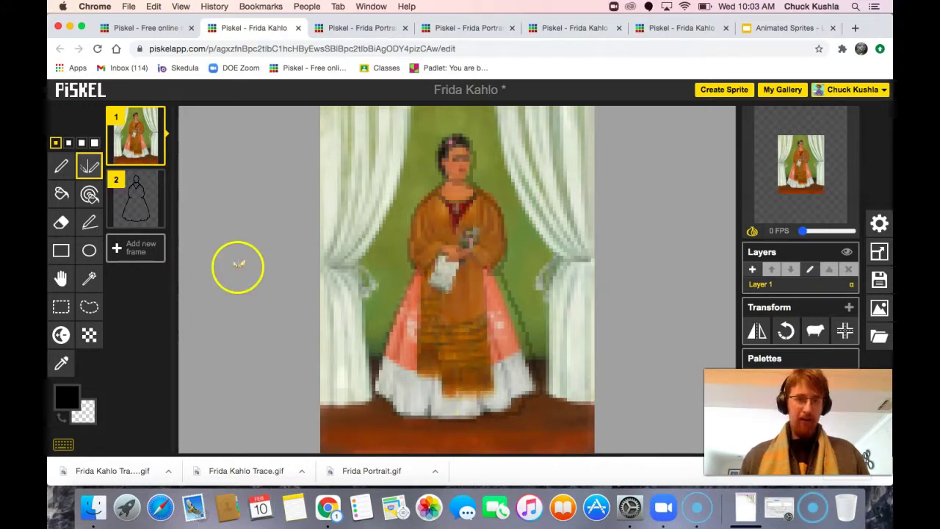
pyautogui.click(137, 193)
pyautogui.click(61, 166)
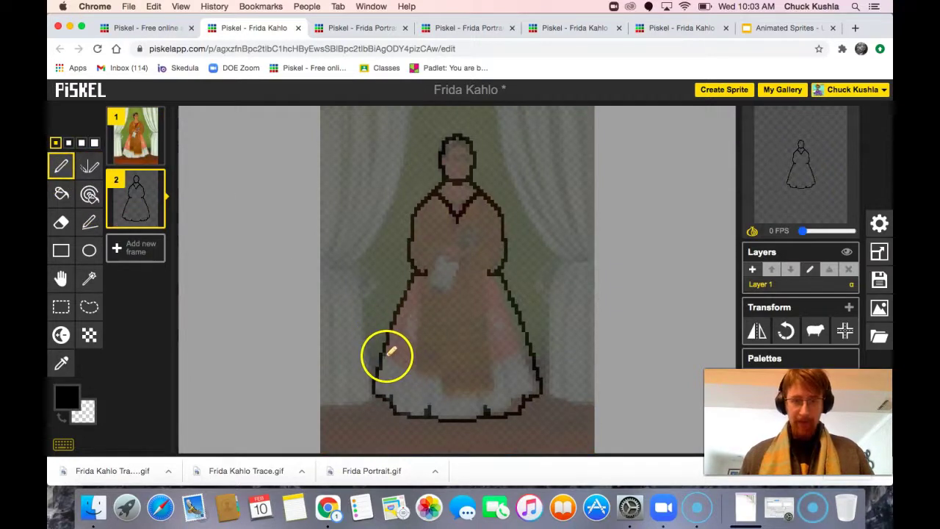
pyautogui.moveTo(384, 359); pyautogui.dragTo(416, 372)
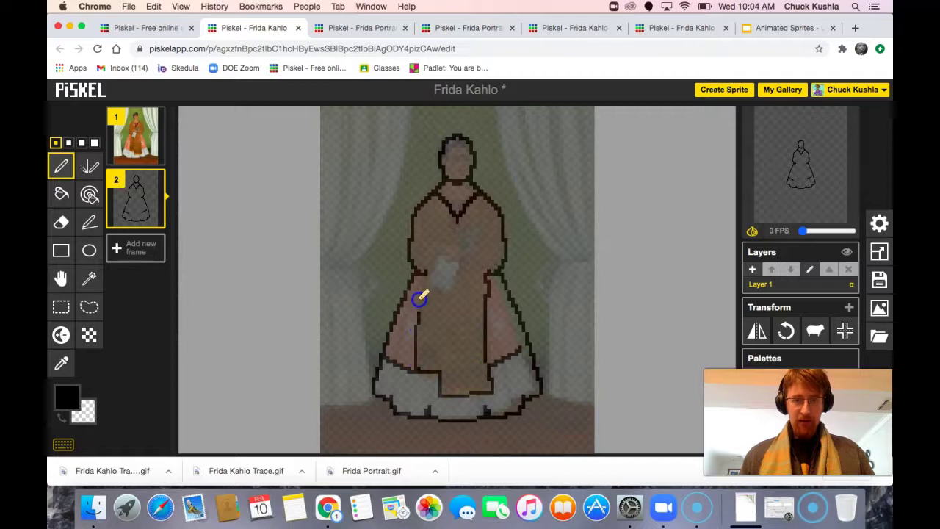
# Step: Trace the sleeves, hands, paper and flowers on frame 2, checking each detail against the painting in frame 1
pyautogui.click(136, 139)
pyautogui.click(137, 213)
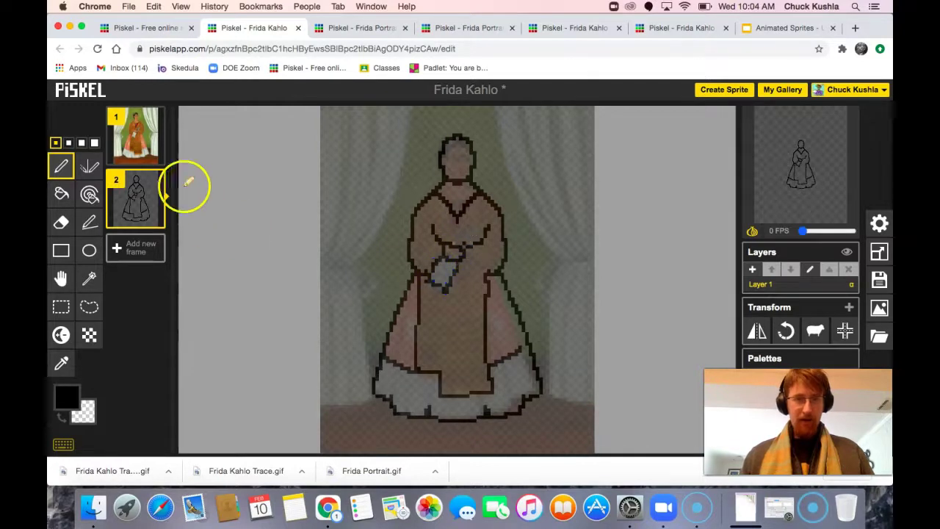
pyautogui.click(132, 133)
pyautogui.click(132, 198)
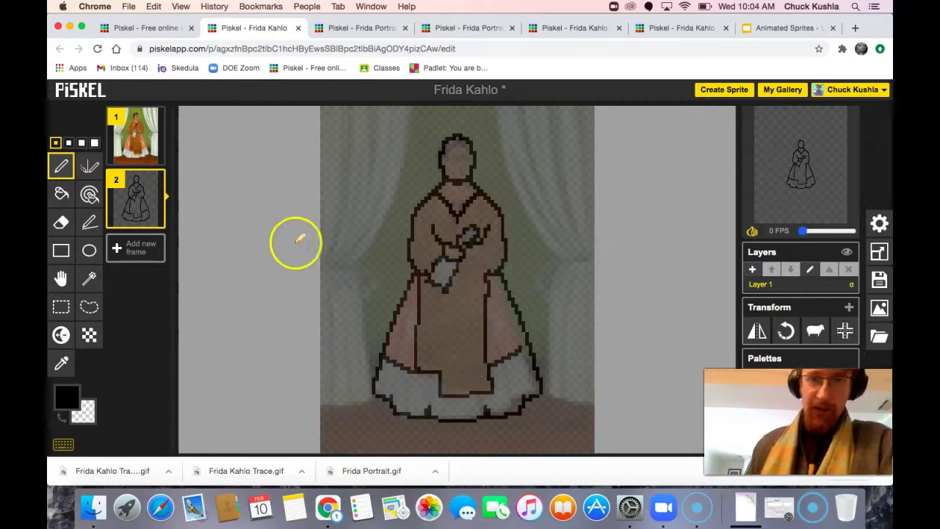
# Step: Switch between the painting in frame 1 and the tracing in frame 2 to compare them
pyautogui.click(128, 196)
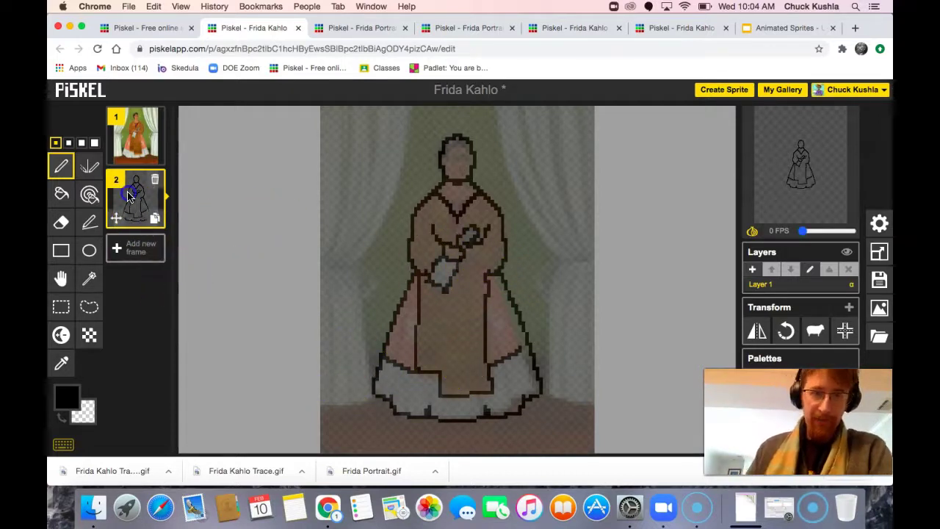
pyautogui.click(135, 147)
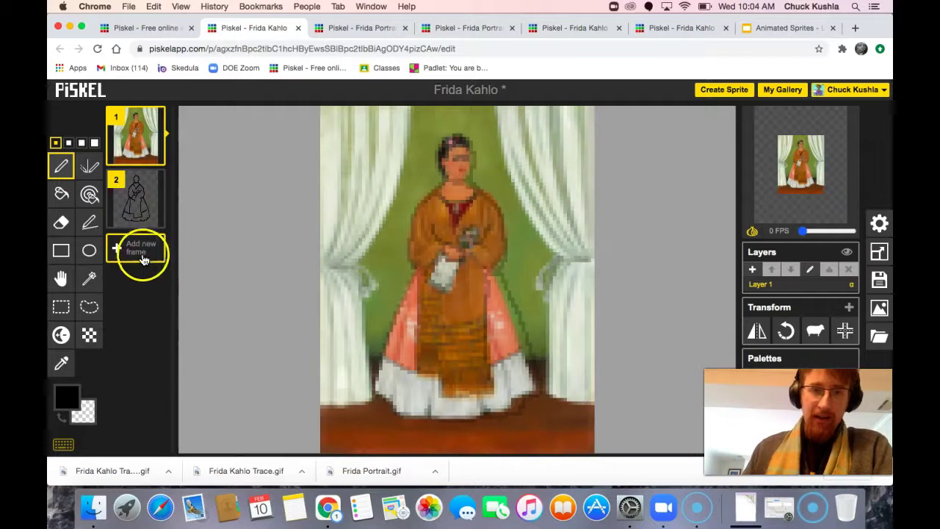
pyautogui.click(137, 187)
pyautogui.click(138, 160)
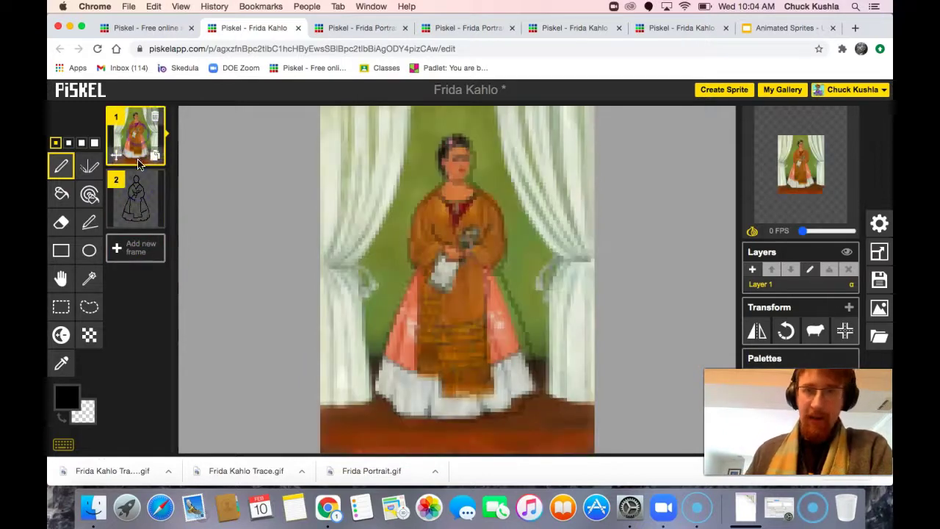
pyautogui.click(145, 193)
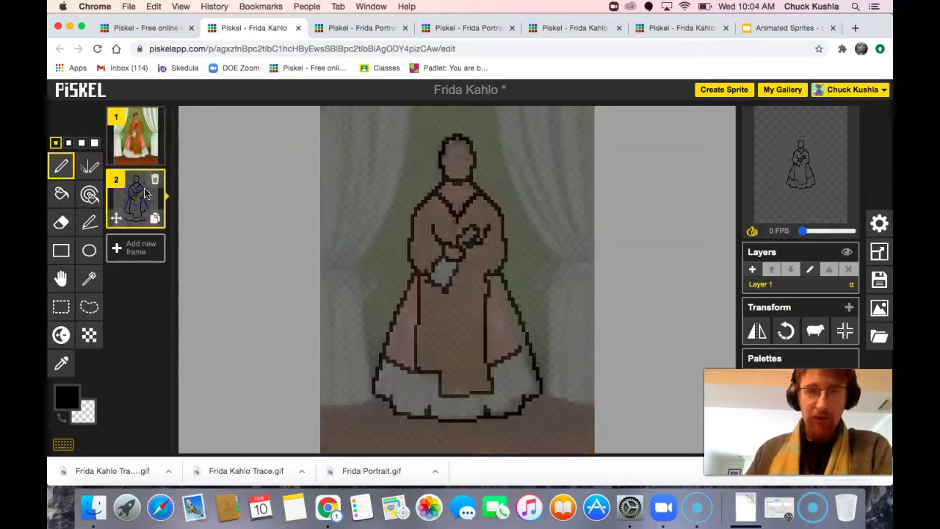
pyautogui.moveTo(139, 209); pyautogui.dragTo(136, 160)
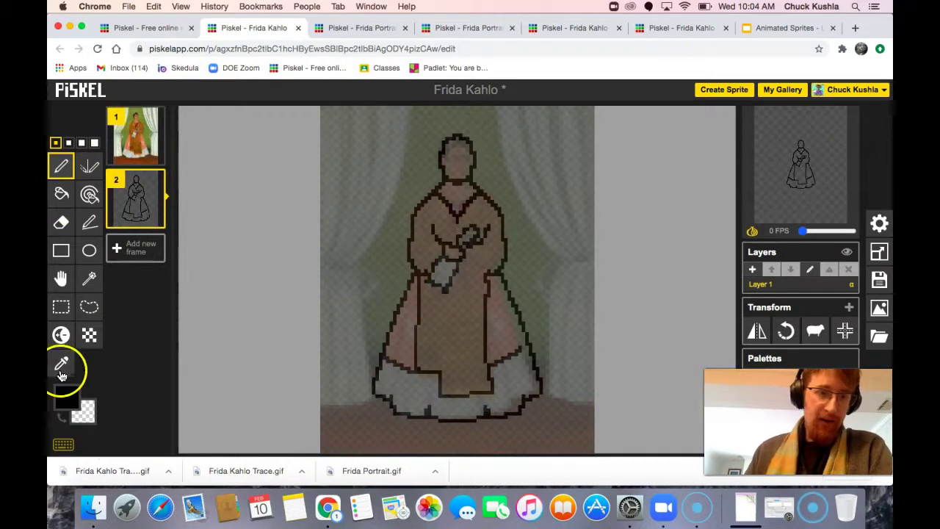
# Step: Sample the salmon pink of the skirt from frame 1 and paint a swatch beside the figure on frame 2 with the largest pen size
pyautogui.click(61, 374)
pyautogui.click(118, 132)
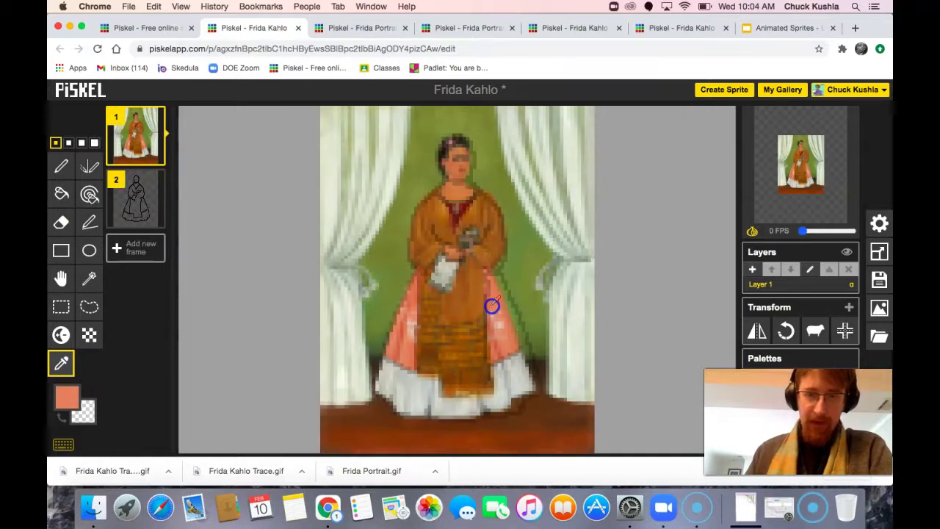
pyautogui.click(132, 200)
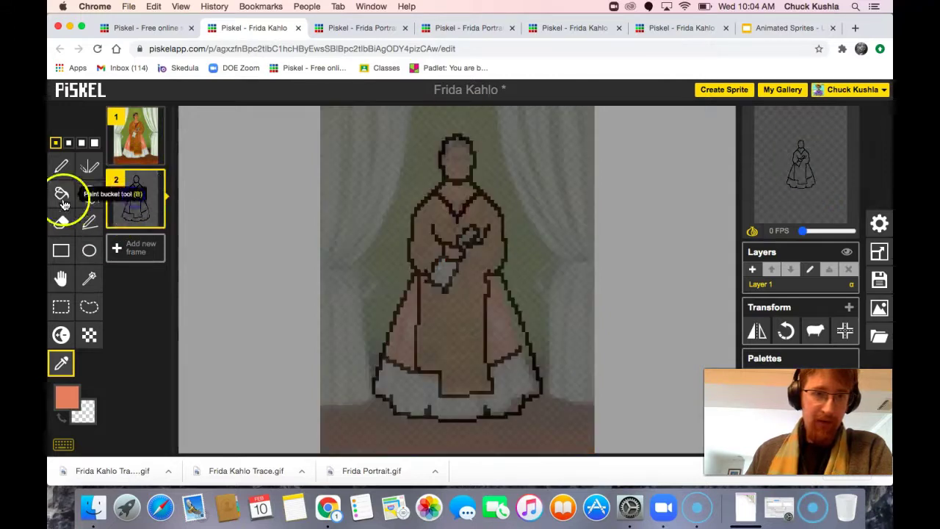
pyautogui.click(94, 142)
pyautogui.click(61, 166)
pyautogui.click(334, 213)
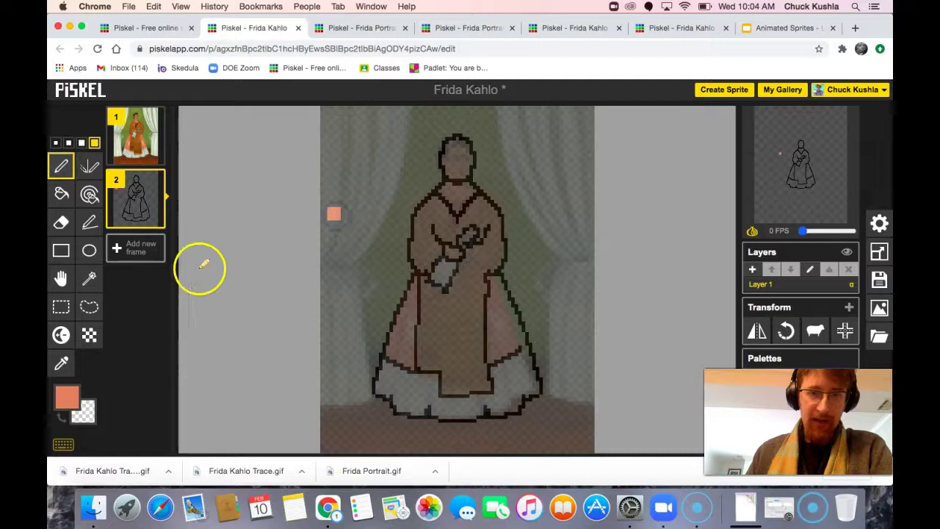
# Step: Sample the orange skin tone from the neck in frame 1 and paint its swatch above the pink one on frame 2
pyautogui.click(133, 136)
pyautogui.click(456, 189)
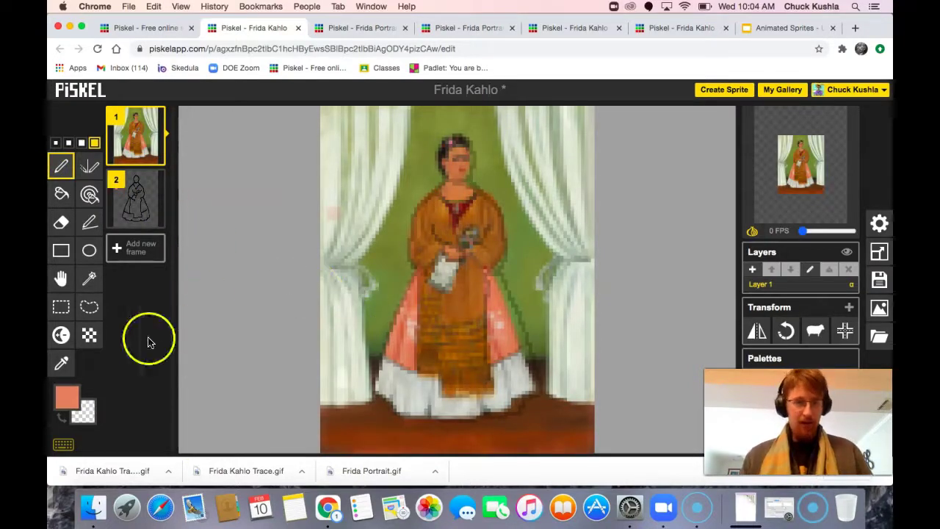
pyautogui.click(61, 363)
pyautogui.click(460, 193)
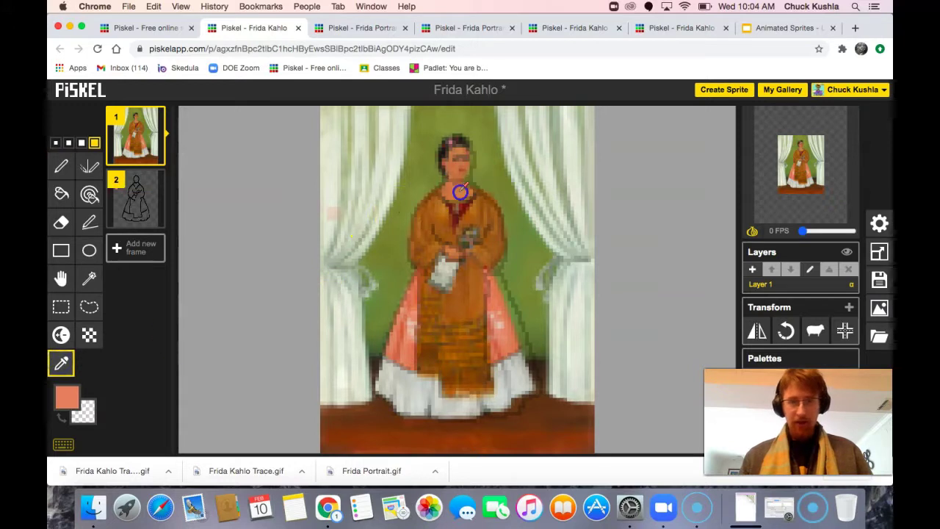
pyautogui.click(126, 202)
pyautogui.click(61, 166)
pyautogui.click(334, 193)
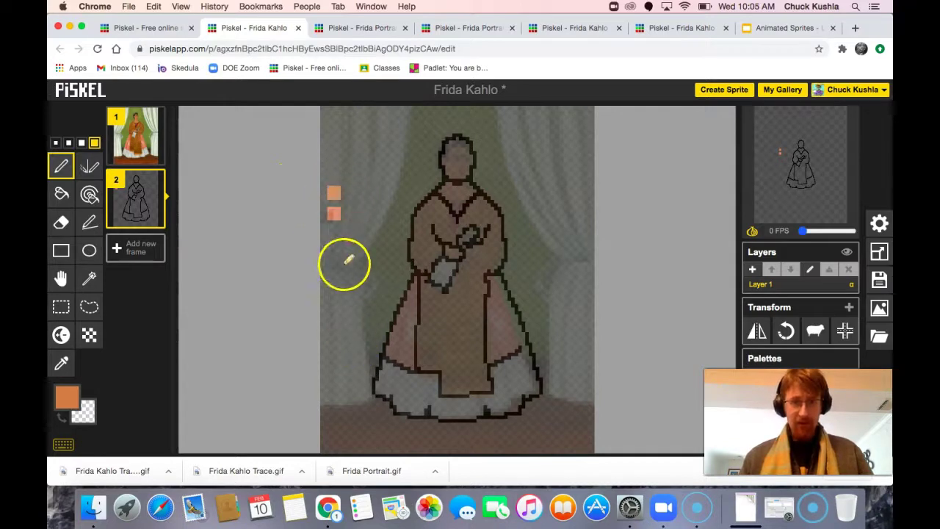
# Step: Sample the brown of the hanging shawl from frame 1 and paint its swatch above the skin-tone one on frame 2
pyautogui.click(61, 362)
pyautogui.click(118, 151)
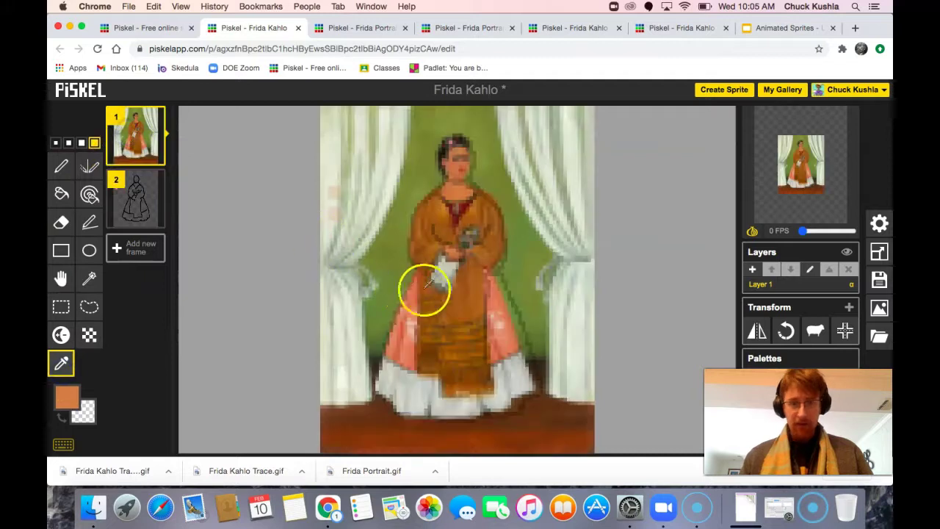
pyautogui.click(455, 307)
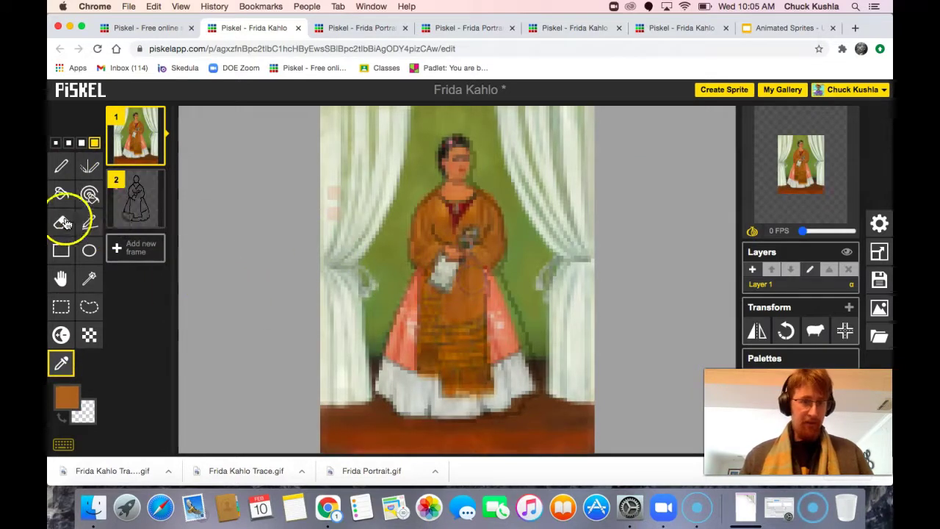
pyautogui.click(60, 167)
pyautogui.click(123, 195)
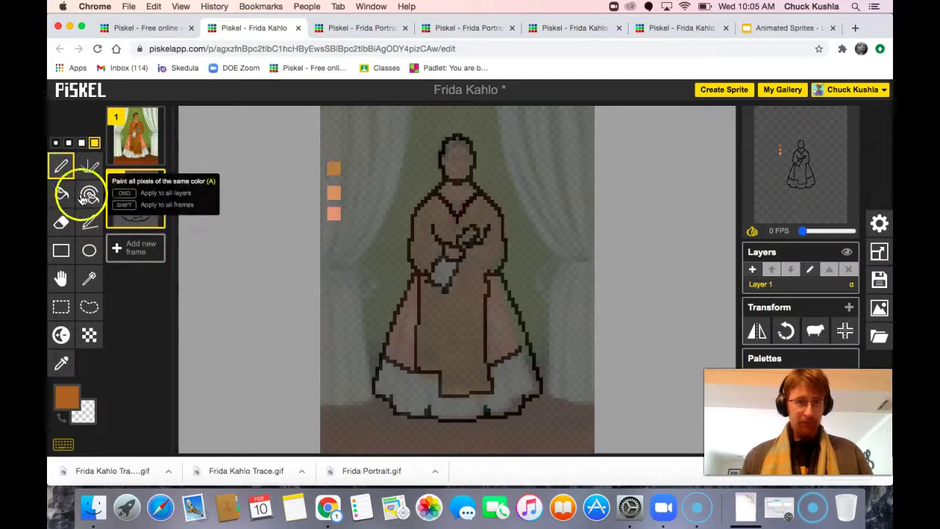
# Step: Sample a dark red from the painting in frame 1 and paint its swatch above the brown one on frame 2
pyautogui.click(147, 137)
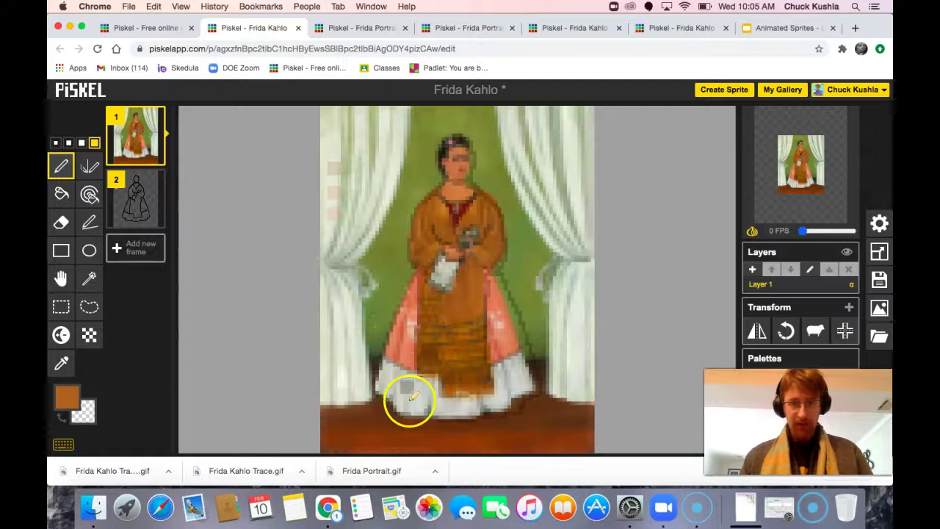
pyautogui.click(61, 362)
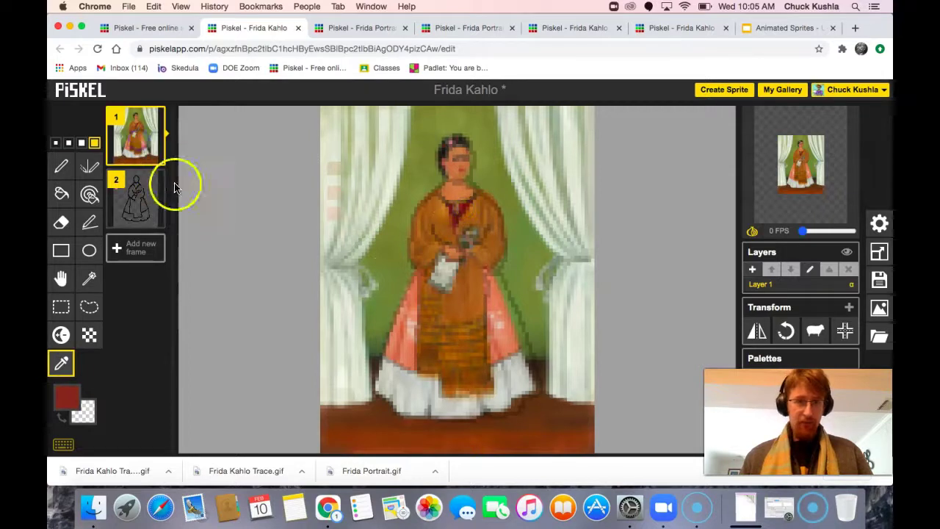
pyautogui.click(125, 208)
pyautogui.click(61, 166)
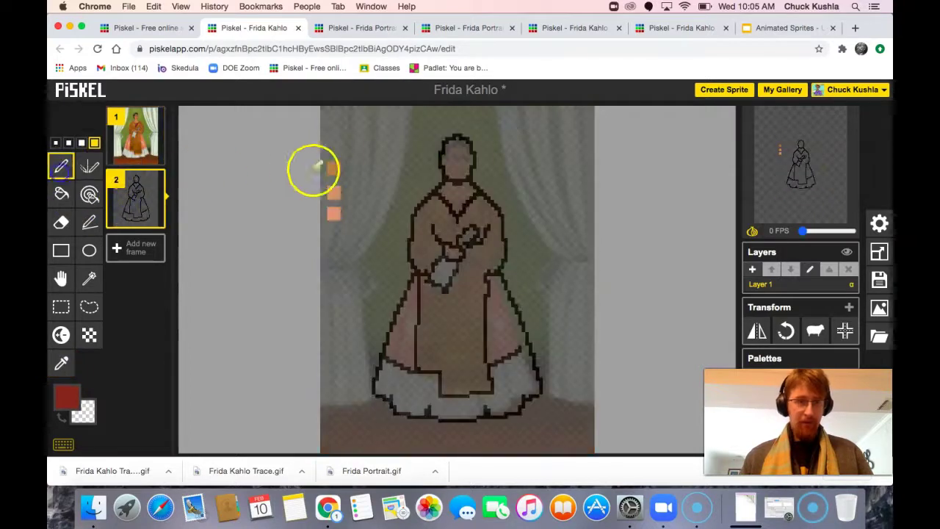
pyautogui.click(334, 148)
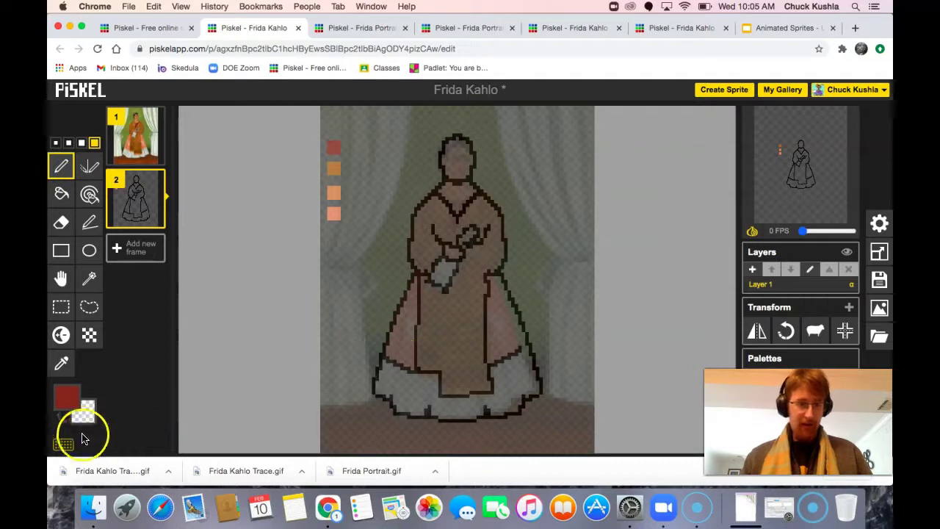
# Step: Set the primary color to white (#ffffff) and paint its swatch above the dark red one on frame 2
pyautogui.click(66, 406)
pyautogui.click(86, 280)
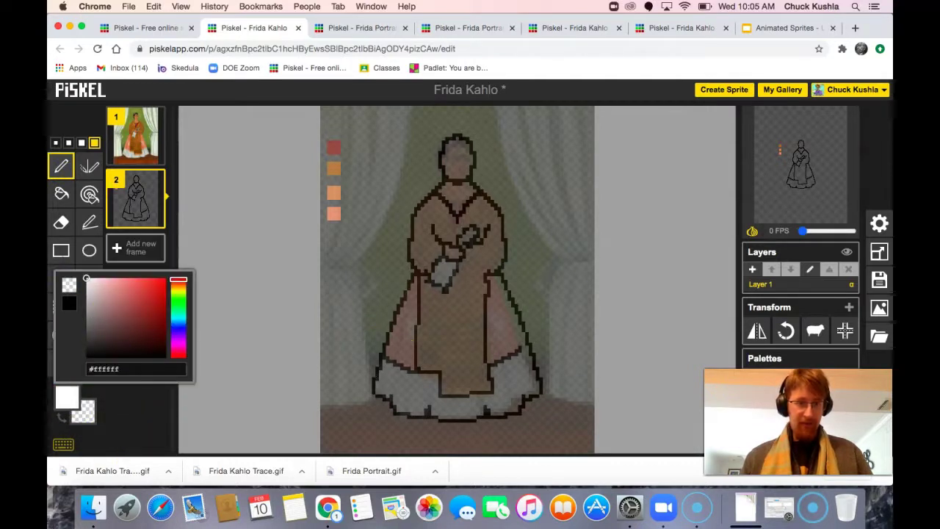
pyautogui.click(336, 125)
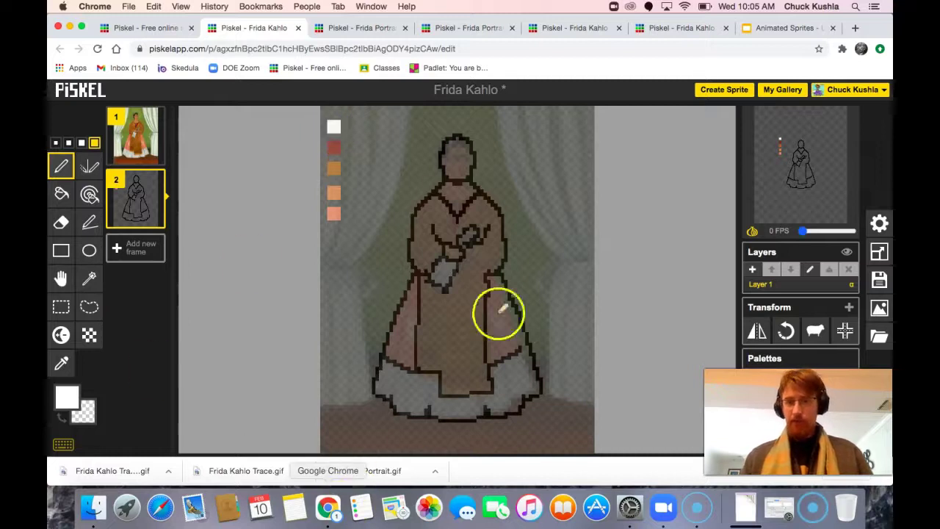
# Step: Try to fill the ruffled hem of the skirt with white, and undo the fill
pyautogui.click(61, 194)
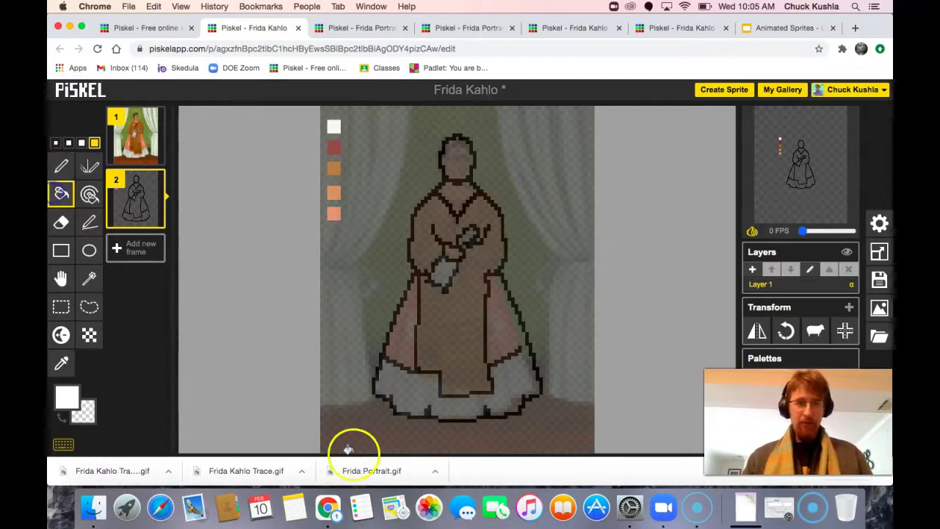
pyautogui.click(409, 390)
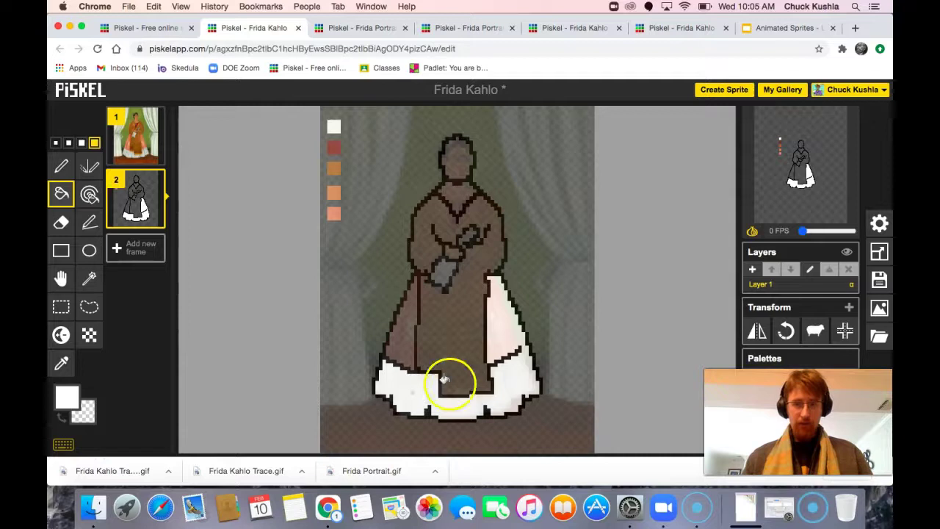
pyautogui.press('super+z')
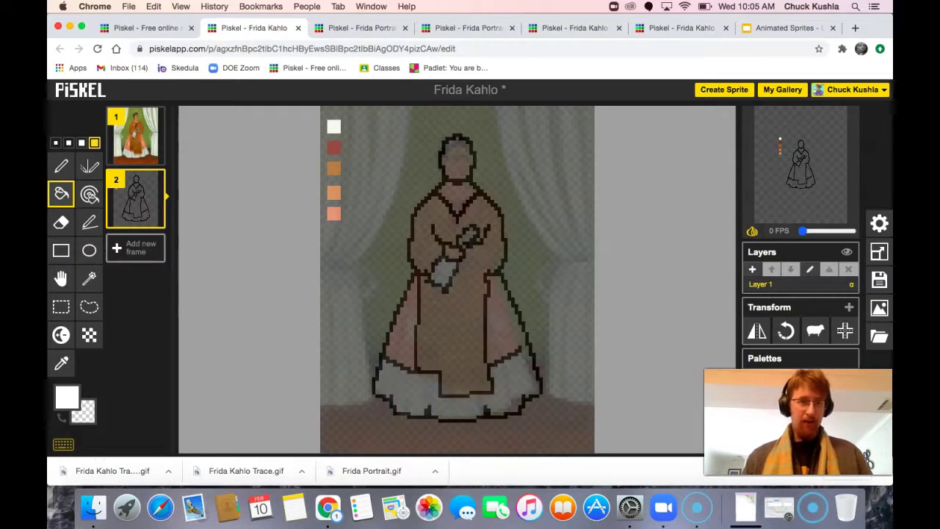
# Step: Close the gap in the outline between the skirt and its ruffled hem with black, using the smallest pen size
pyautogui.click(61, 166)
pyautogui.click(55, 143)
pyautogui.click(63, 397)
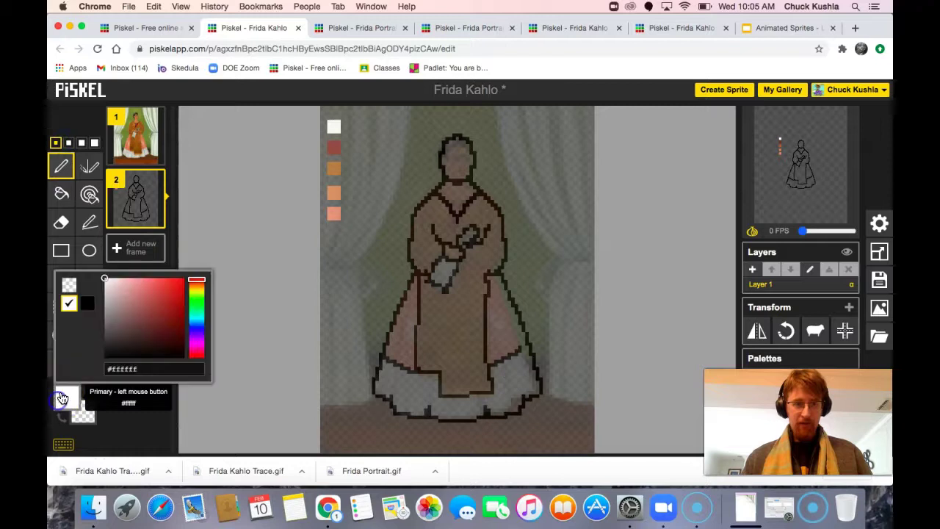
pyautogui.click(87, 303)
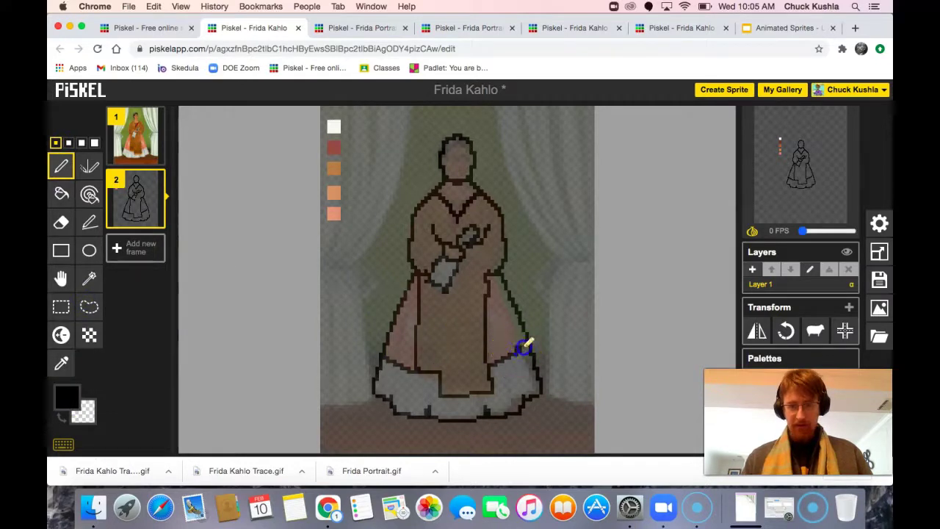
# Step: Try a black bucket fill on the skirt's ruffled hem, and undo it
pyautogui.click(61, 193)
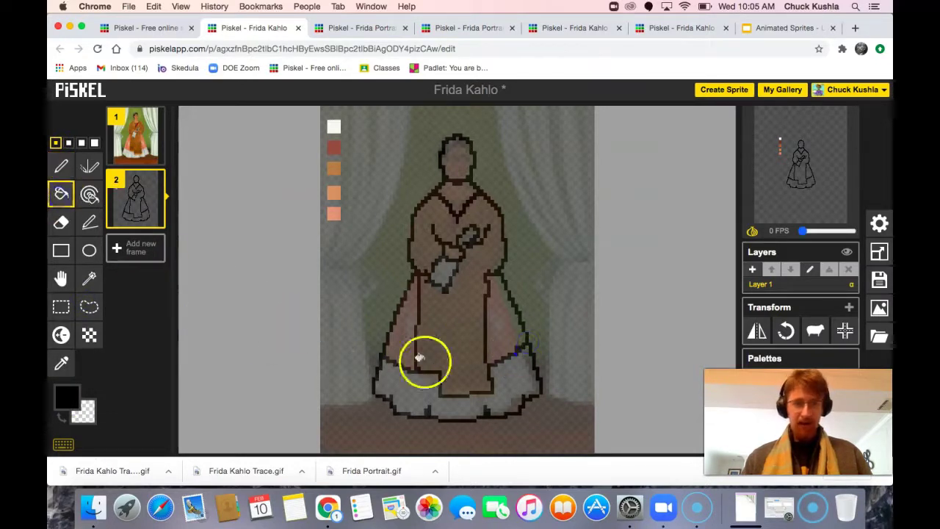
pyautogui.click(502, 377)
pyautogui.hotkey('ctrl', 'z')
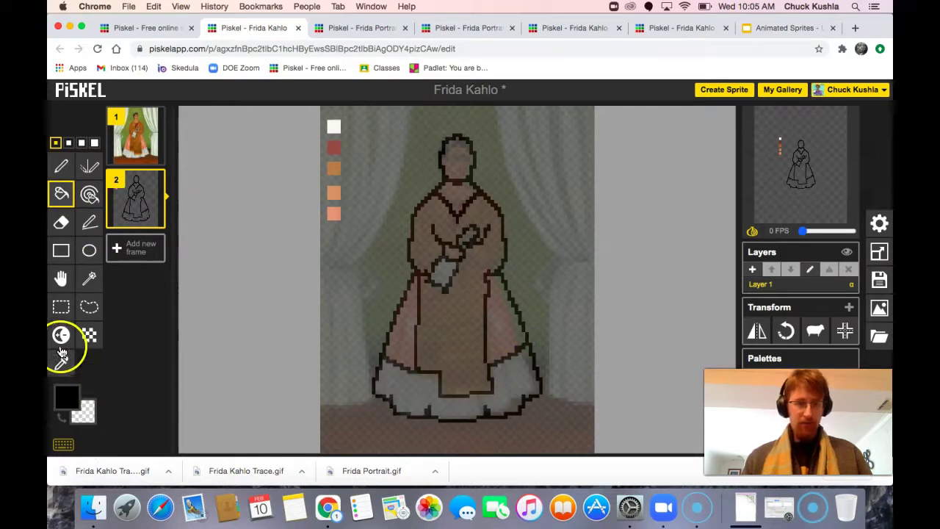
# Step: Sample the white swatch and fill the ruffled hem of the skirt with it
pyautogui.click(61, 362)
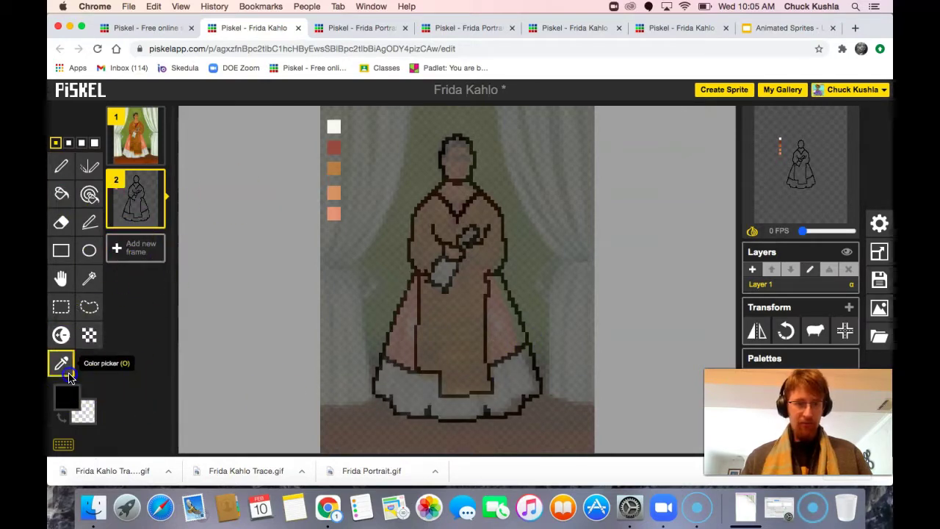
pyautogui.click(335, 123)
pyautogui.click(62, 193)
pyautogui.click(402, 385)
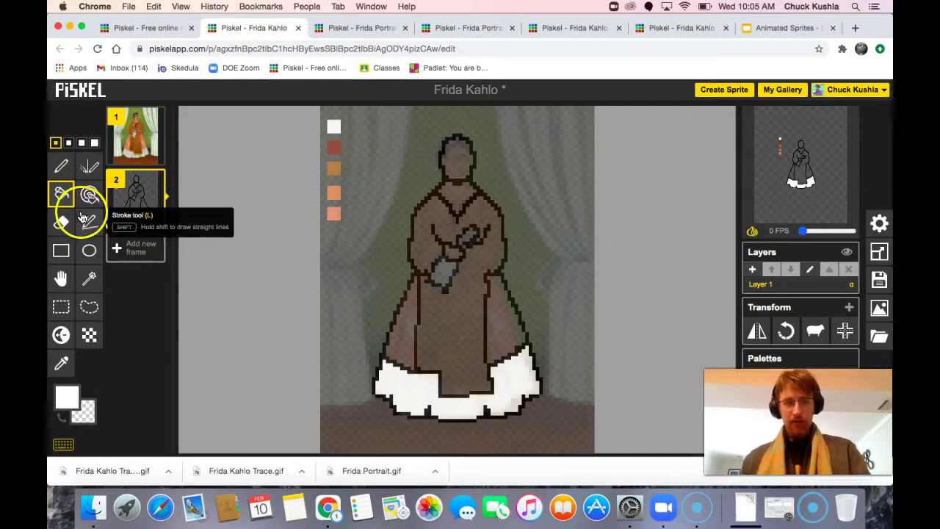
# Step: Sample the salmon pink swatch and fill the skirt areas on both sides of the hanging shawl
pyautogui.press('o')
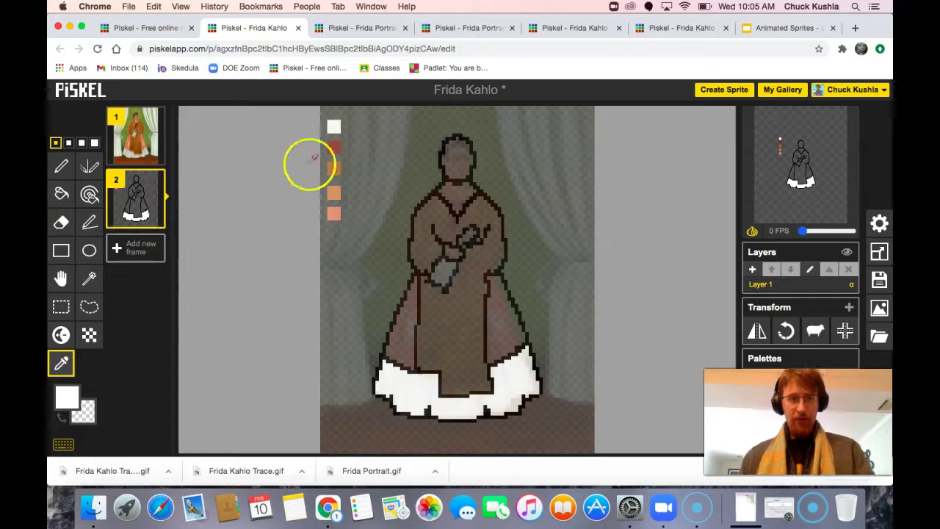
pyautogui.click(335, 212)
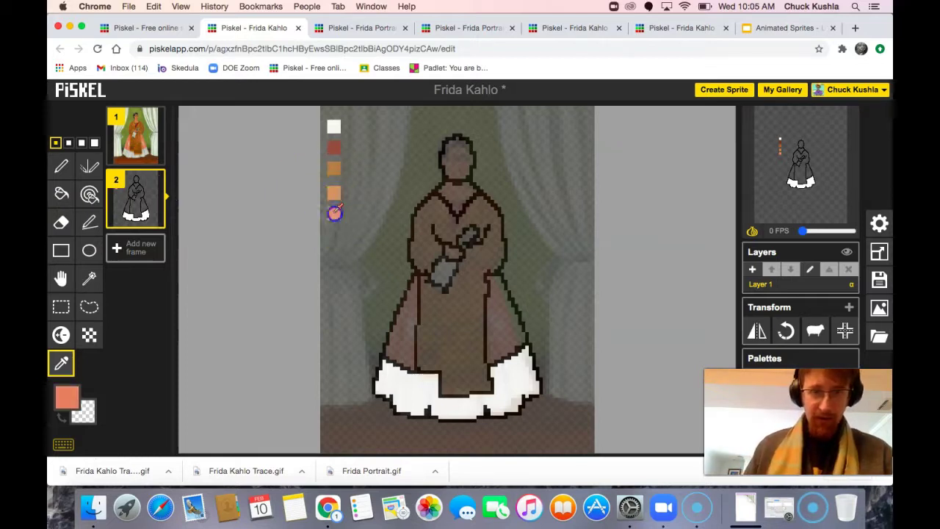
pyautogui.press('b')
pyautogui.click(512, 332)
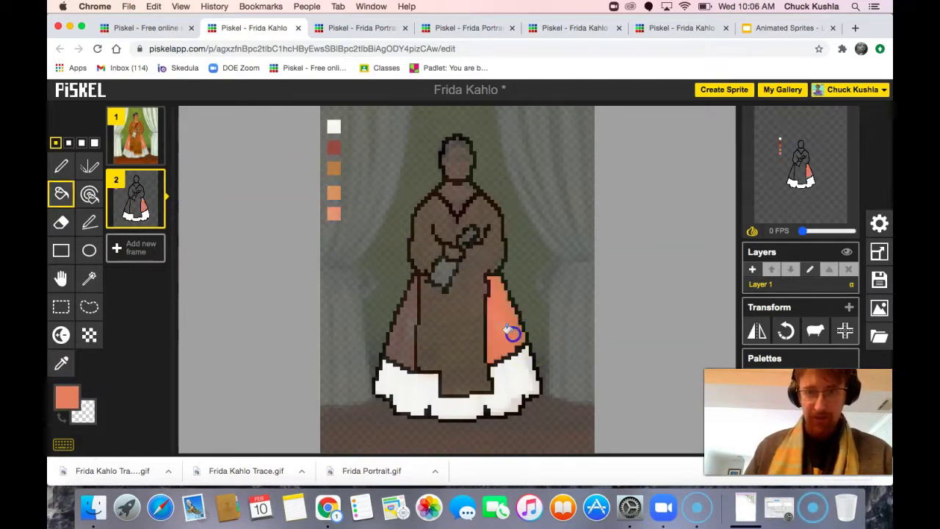
pyautogui.click(401, 332)
# Step: Sample the brown swatch and fill the shawl with it, from the shoulders down to the hanging front panel
pyautogui.press('o')
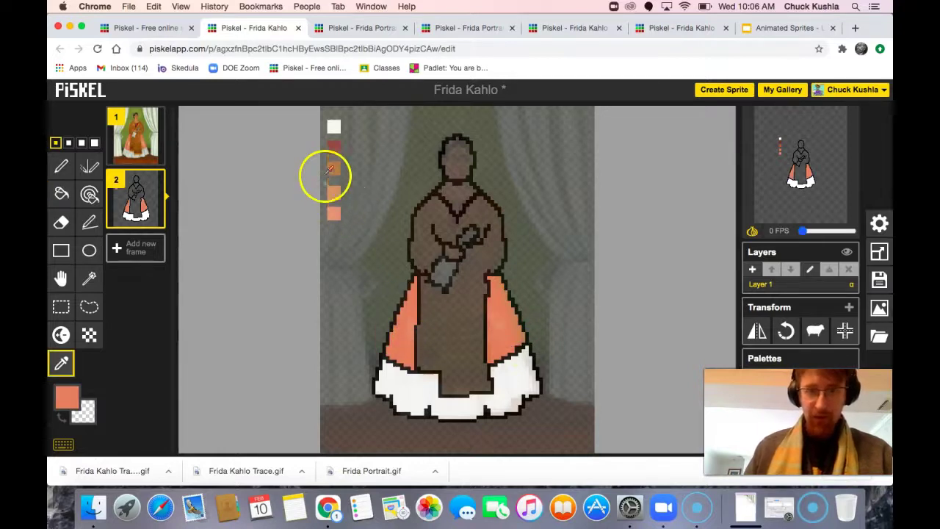
pyautogui.click(334, 168)
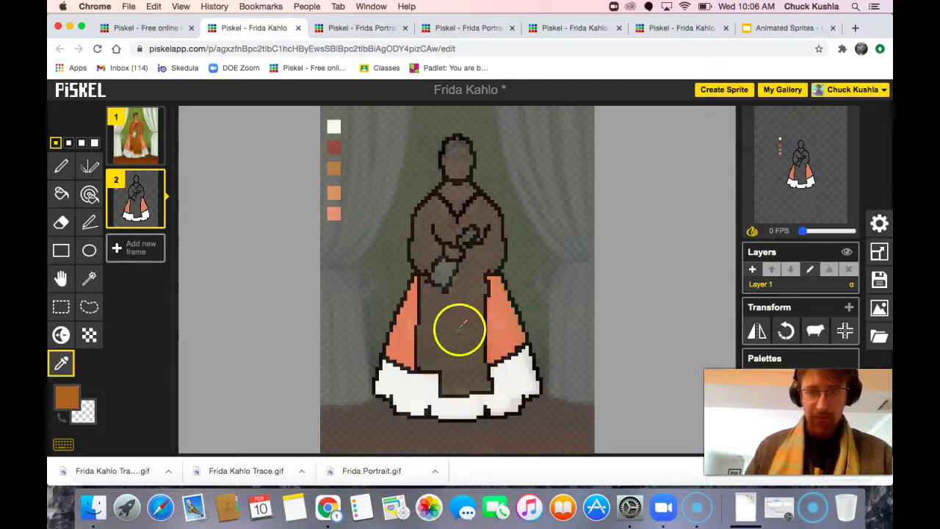
pyautogui.press('b')
pyautogui.click(461, 323)
# Step: Sample the orange skin-tone swatch and fill the figure's face and neck with it
pyautogui.press('o')
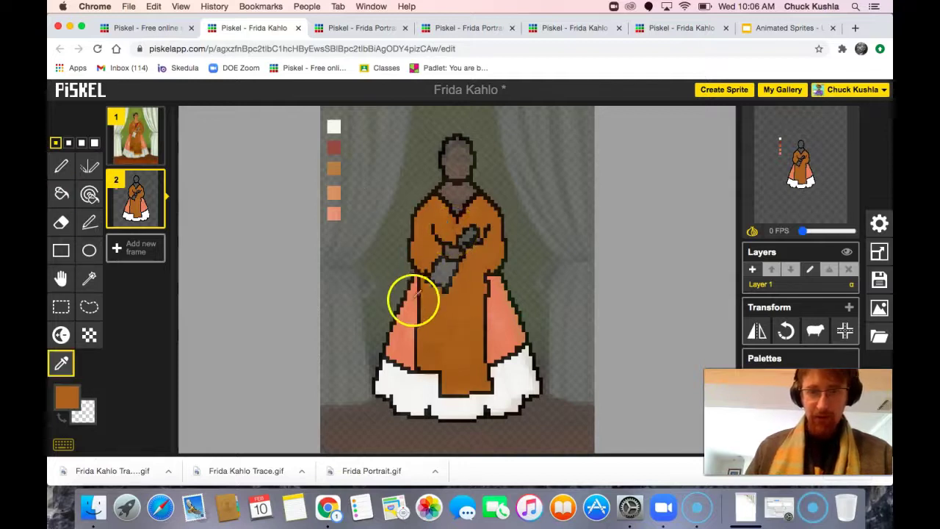
pyautogui.click(334, 191)
pyautogui.press('b')
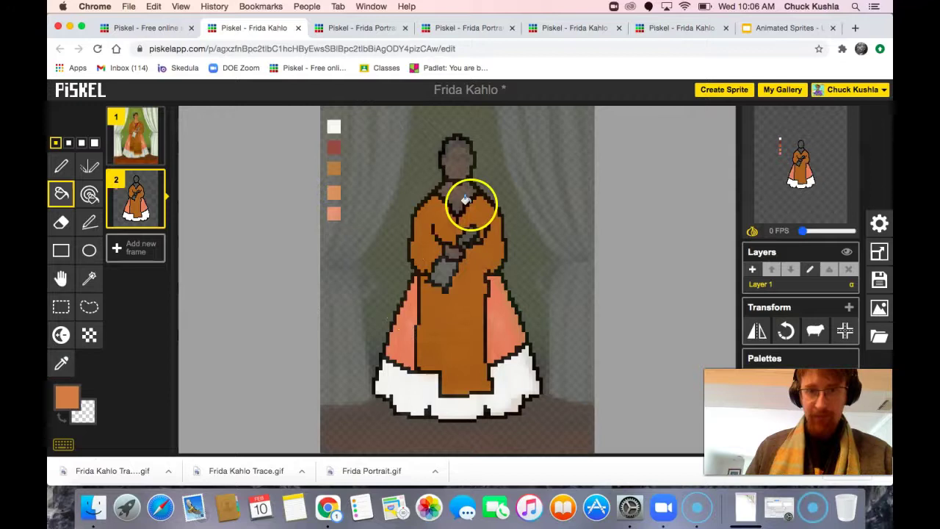
pyautogui.click(456, 160)
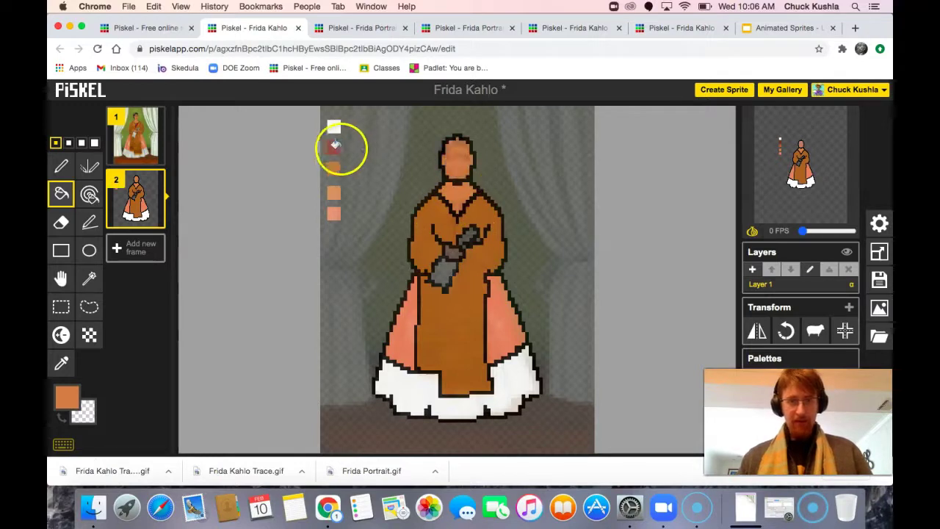
# Step: Sample the dark red swatch and color the lower tip of the V-shaped neckline with it
pyautogui.click(61, 164)
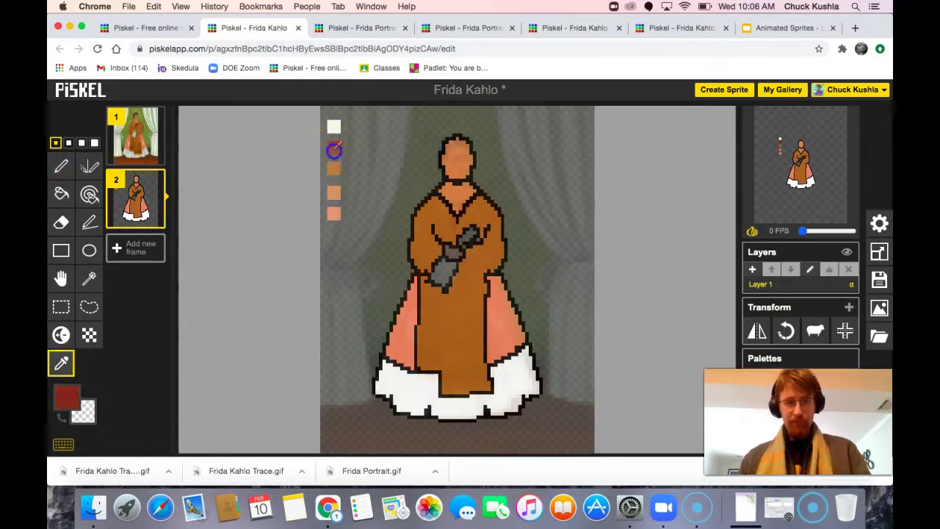
pyautogui.press('b')
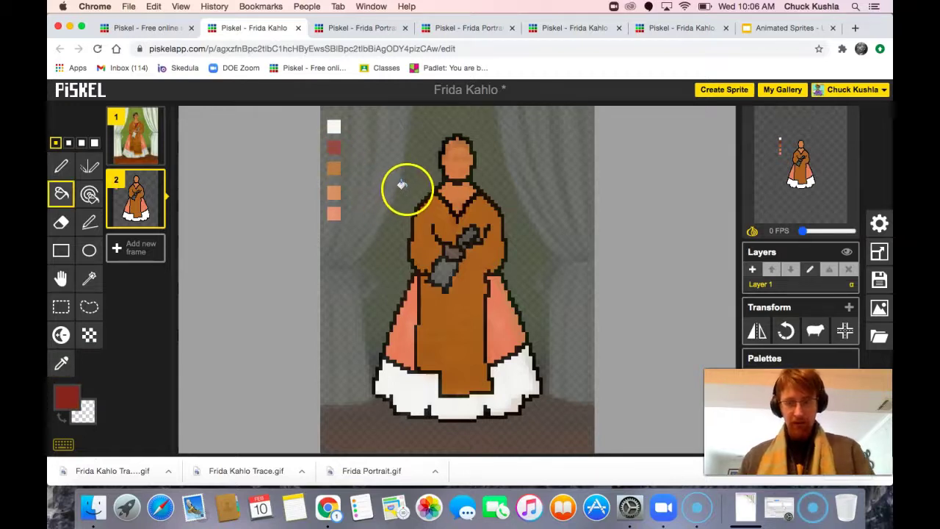
pyautogui.press('p')
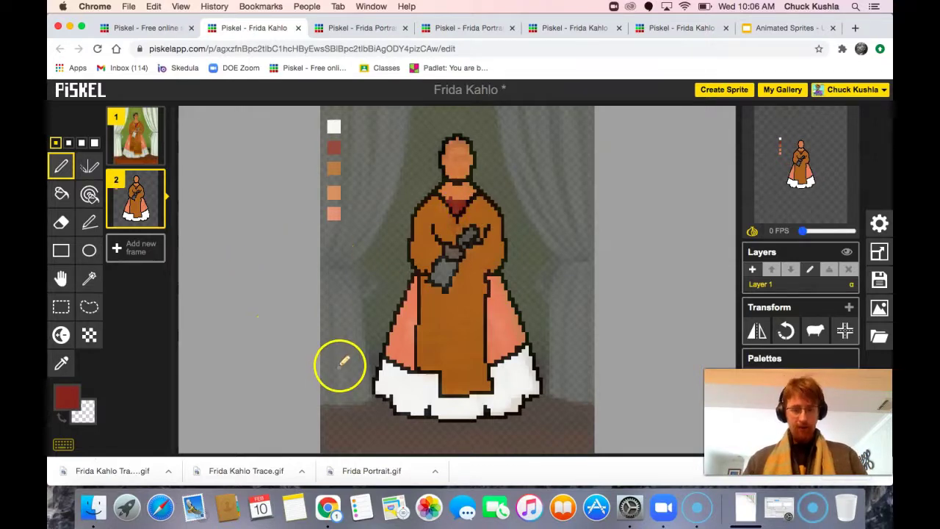
# Step: Sample white from the skirt's hem and fill the handkerchief held in the lower hand
pyautogui.press('o')
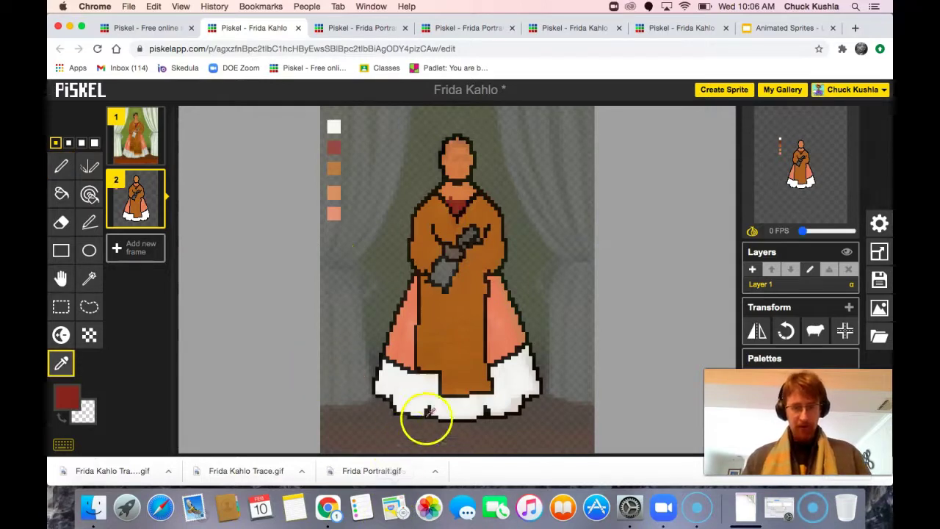
pyautogui.click(408, 397)
pyautogui.press('b')
pyautogui.click(444, 272)
# Step: Sample the skin tone from the face and fill both hands with it
pyautogui.press('o')
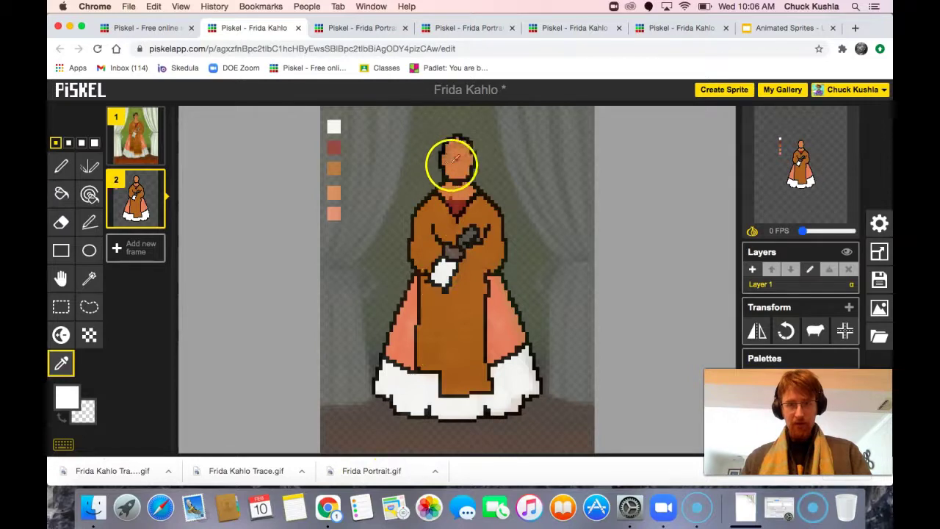
pyautogui.click(453, 169)
pyautogui.press('b')
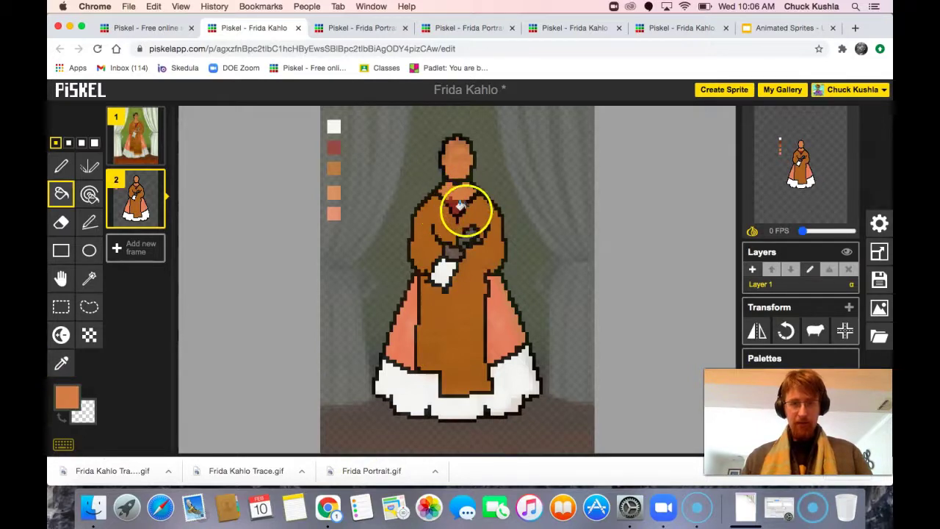
pyautogui.click(452, 250)
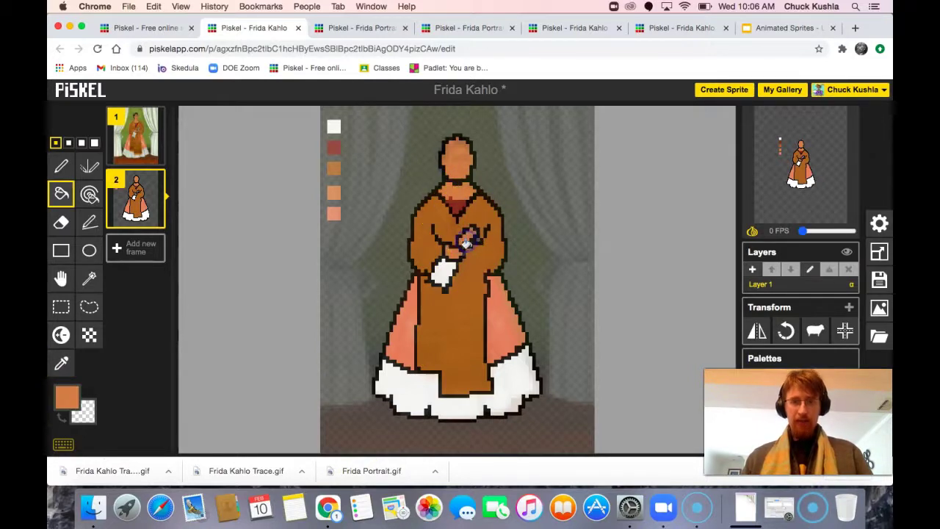